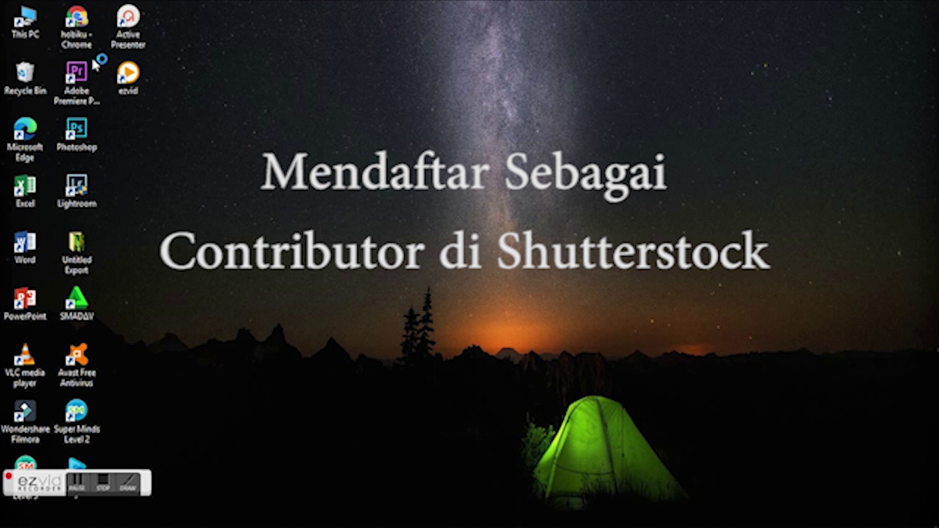
Open the Shutterstock home page in Chrome.
double_click(77, 37)
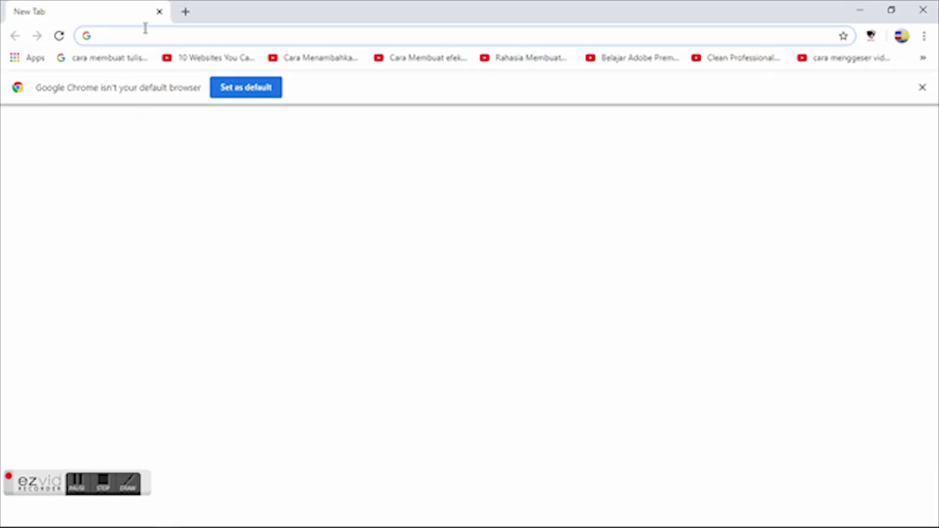
click(143, 35)
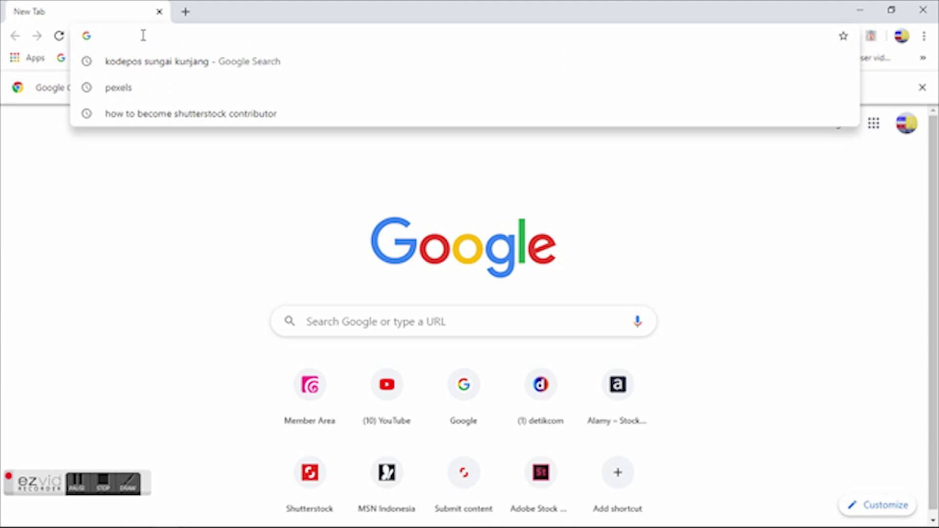
text(s)
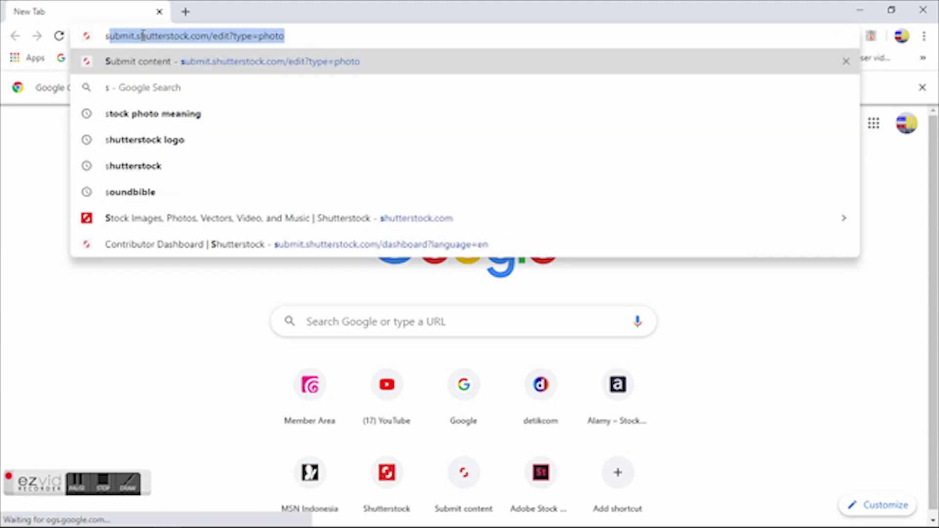
click(142, 221)
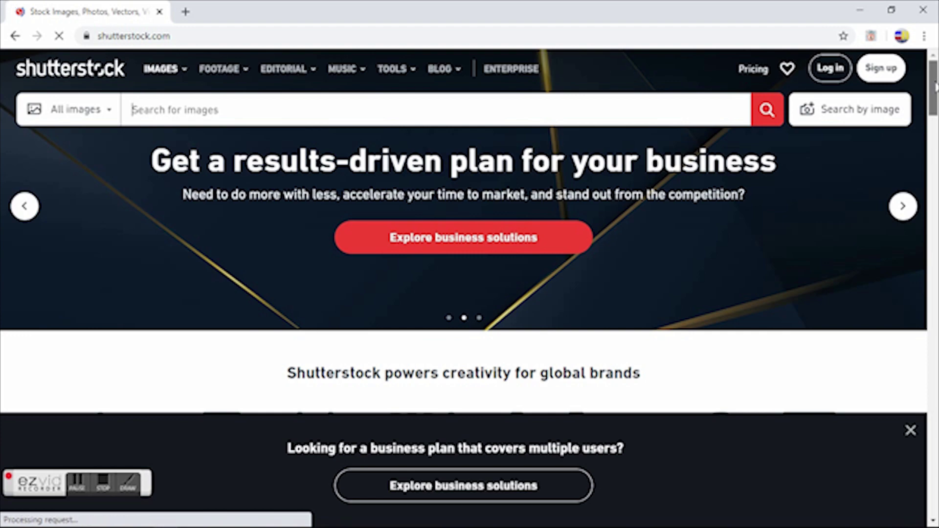
Open the Sell content page from the Shutterstock home page's footer.
drag(934, 86, 928, 368)
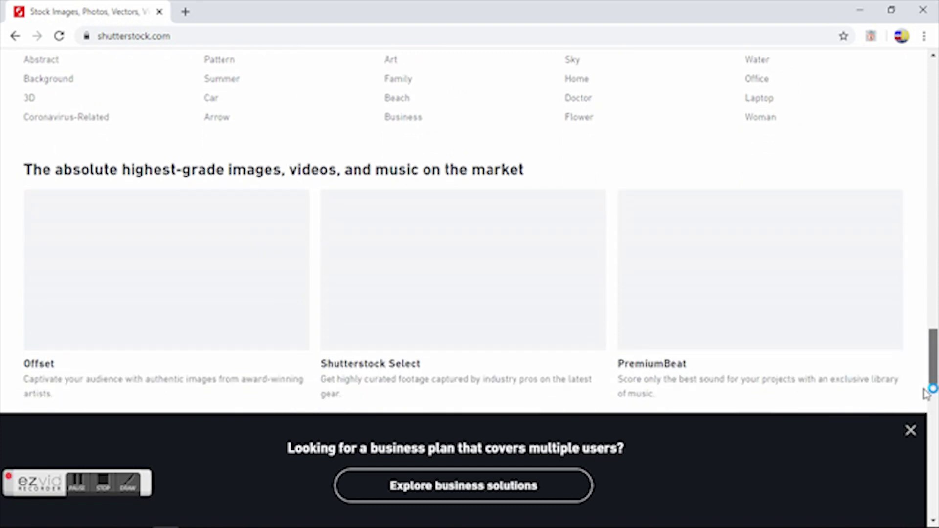
scroll(929, 389, down, 3)
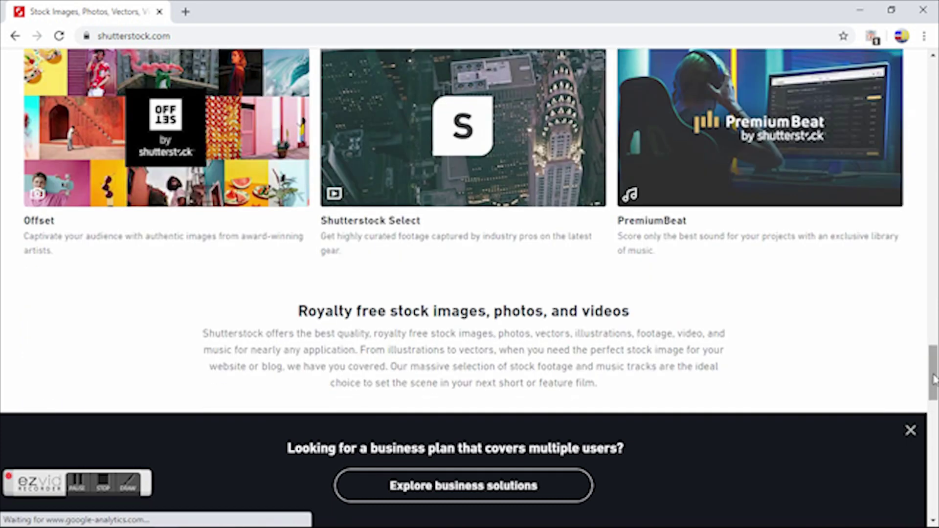
drag(933, 379, 933, 495)
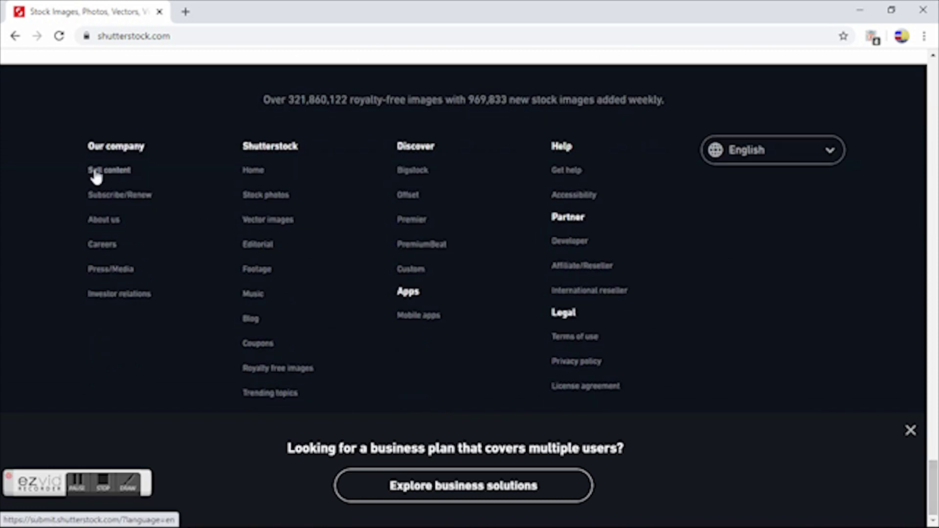
click(110, 174)
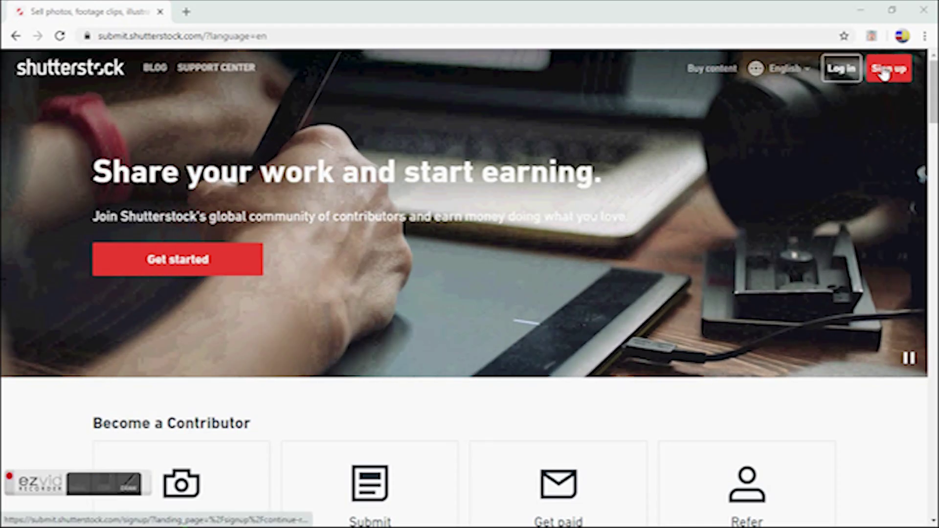
Start the contributor sign-up and begin filling in the registration form with the full name.
click(884, 73)
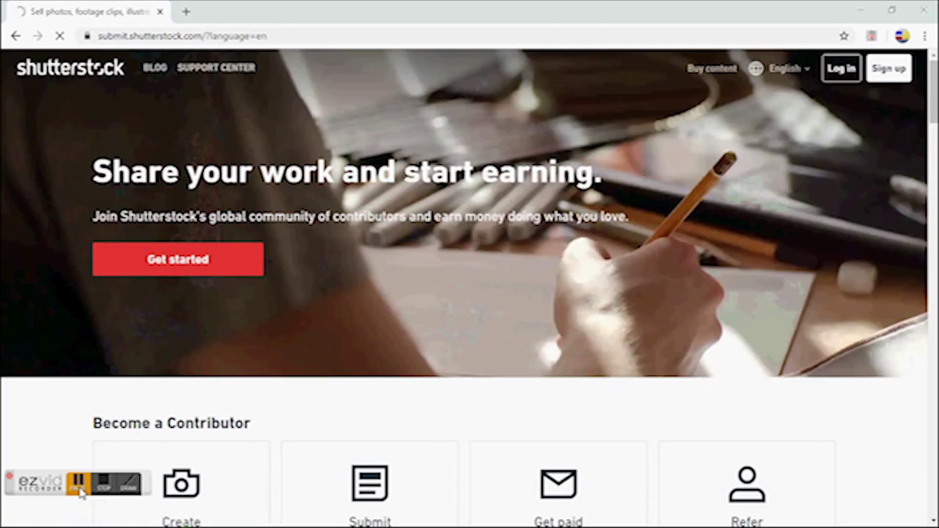
click(81, 492)
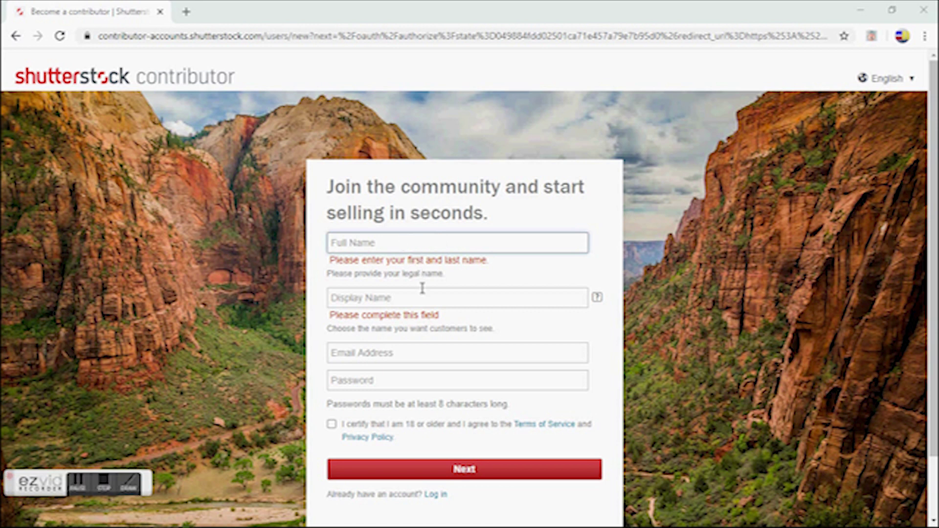
click(413, 244)
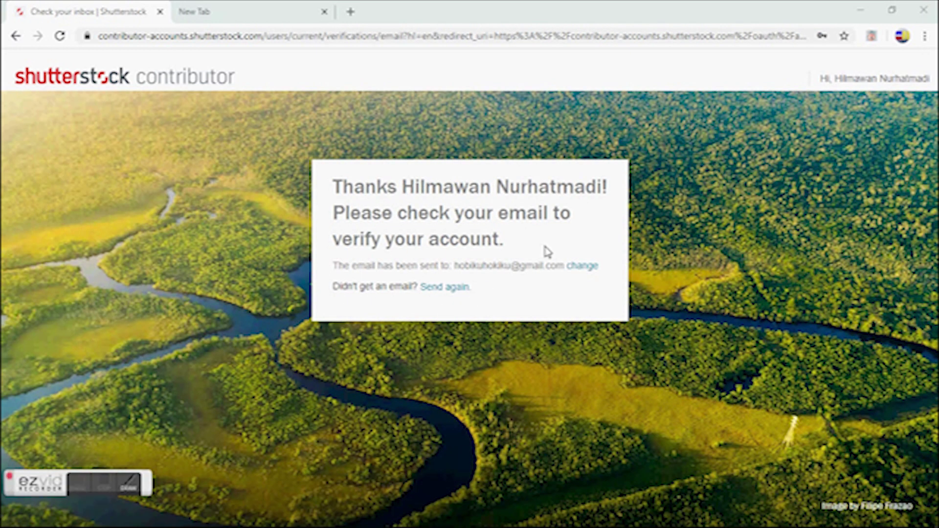
Verify the account's email address through the Shutterstock message in Gmail and continue the sign-up.
click(77, 484)
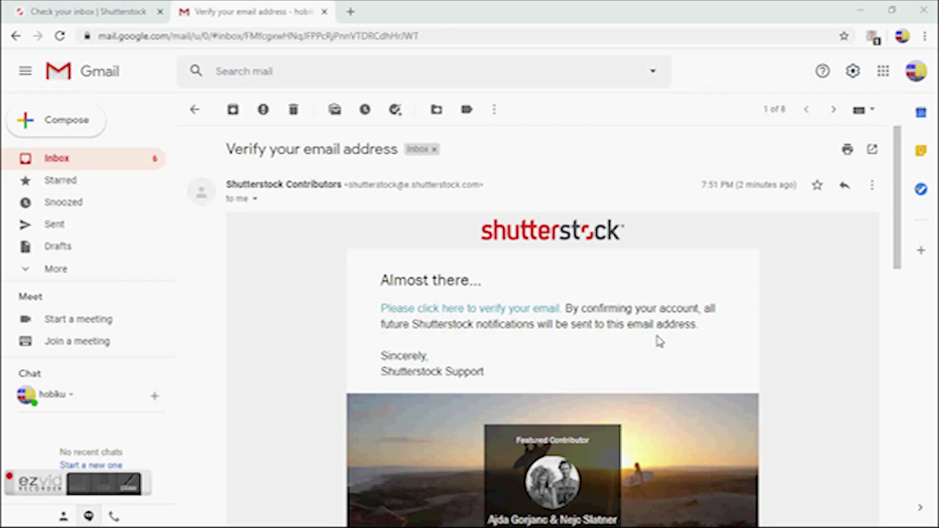
scroll(659, 341, down, 3)
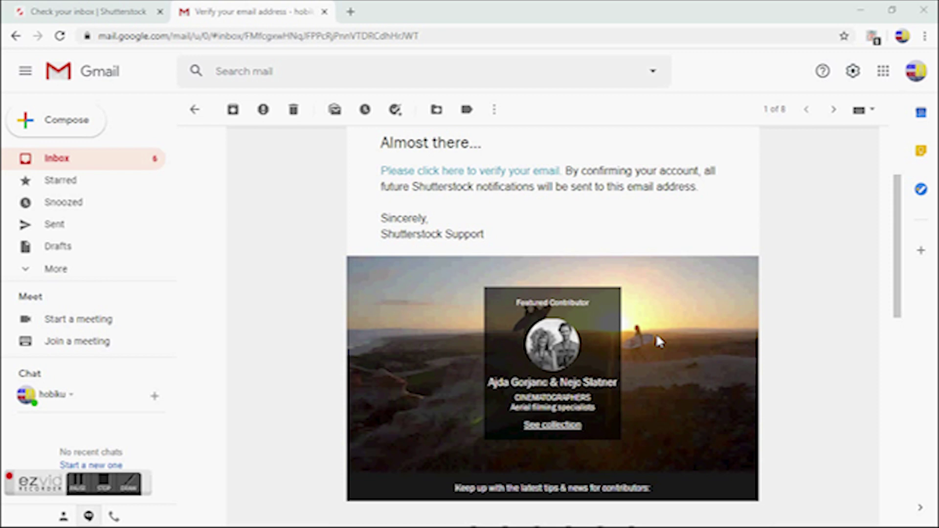
click(506, 177)
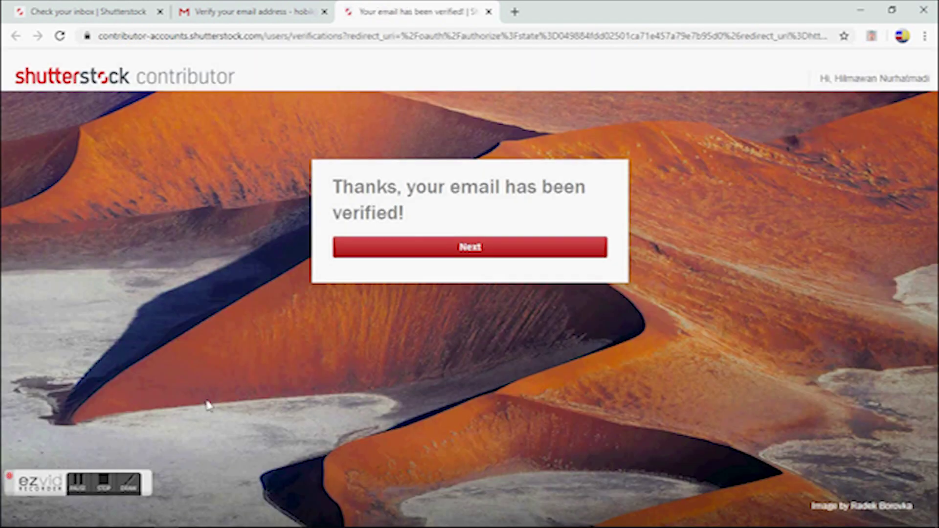
click(482, 251)
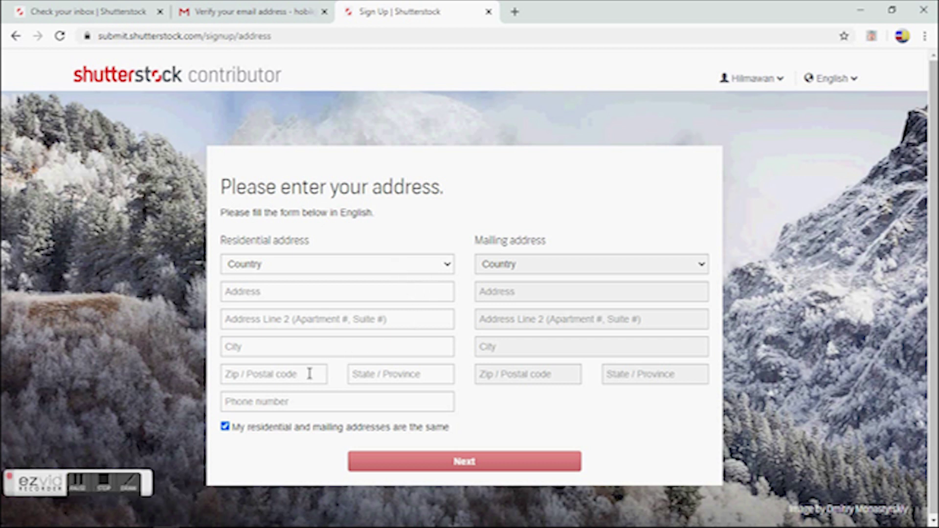
Set the residential country to Indonesia and fill in the residential address in the sign-up form.
click(447, 268)
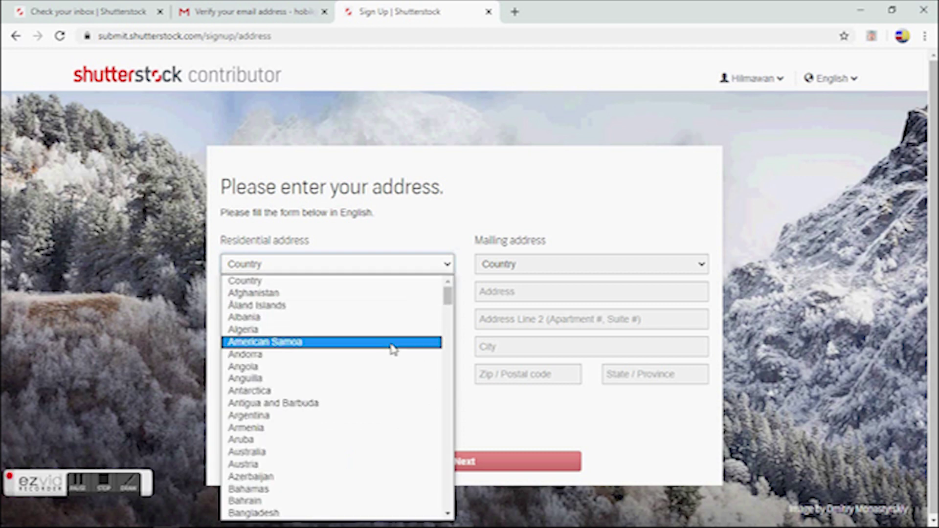
drag(447, 294, 444, 387)
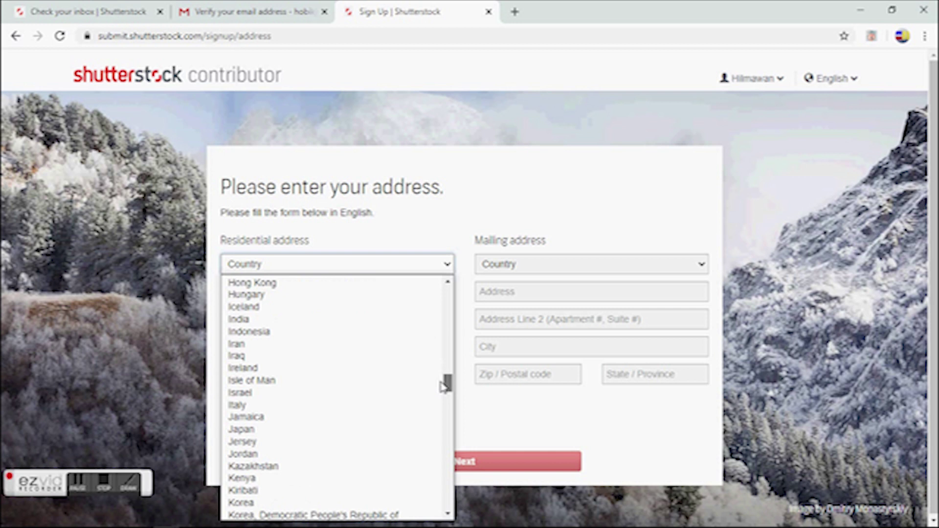
click(310, 334)
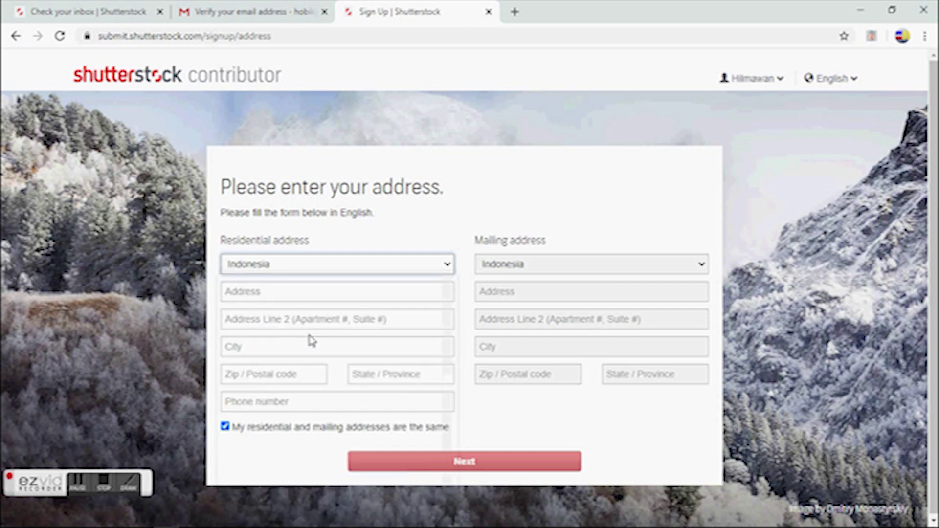
click(356, 294)
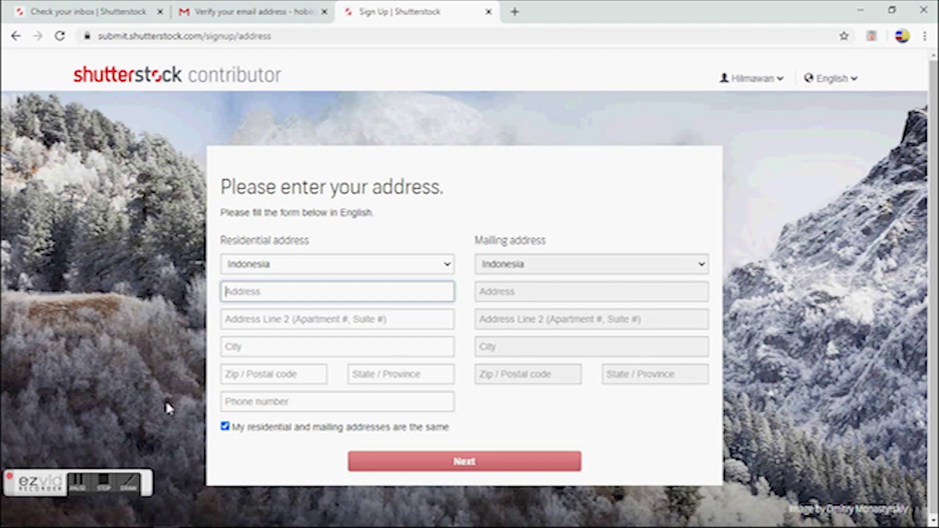
click(78, 489)
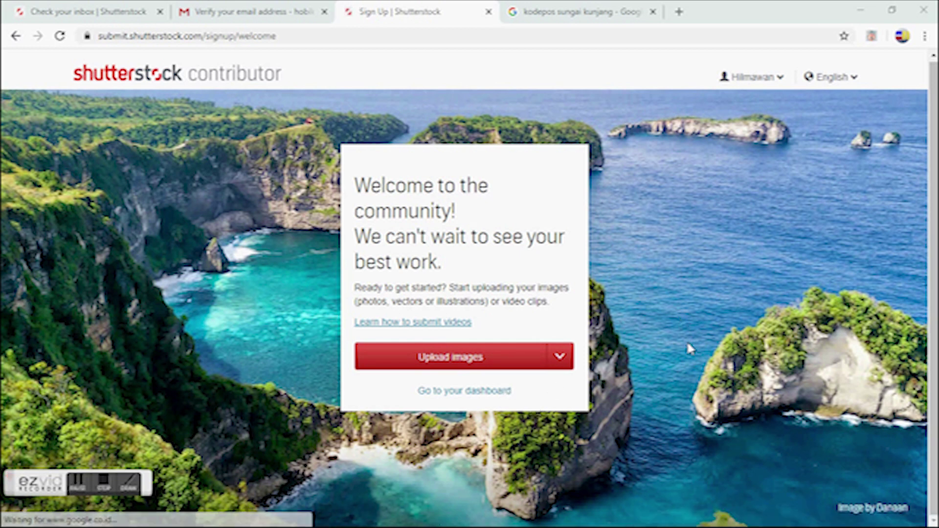
Go to the contributor dashboard and examine its profile, earnings, downloads and image status sections.
click(461, 396)
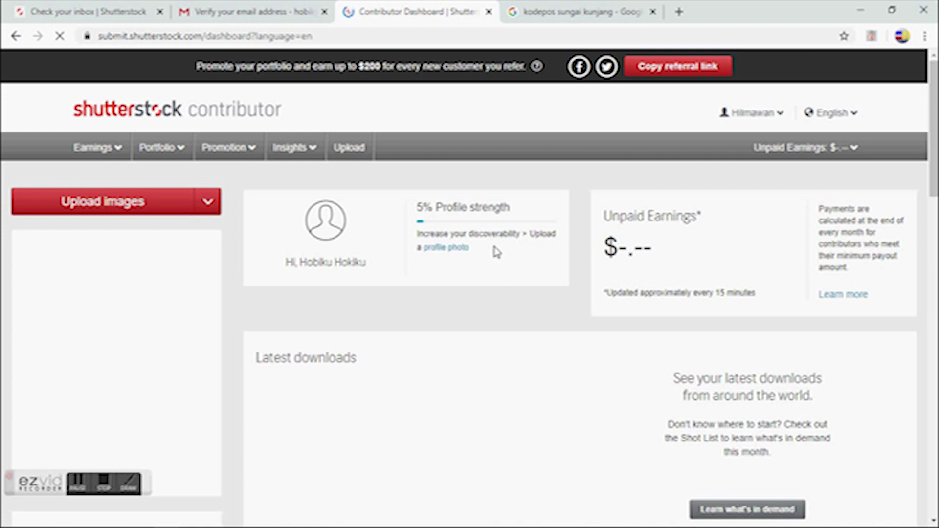
scroll(496, 251, down, 3)
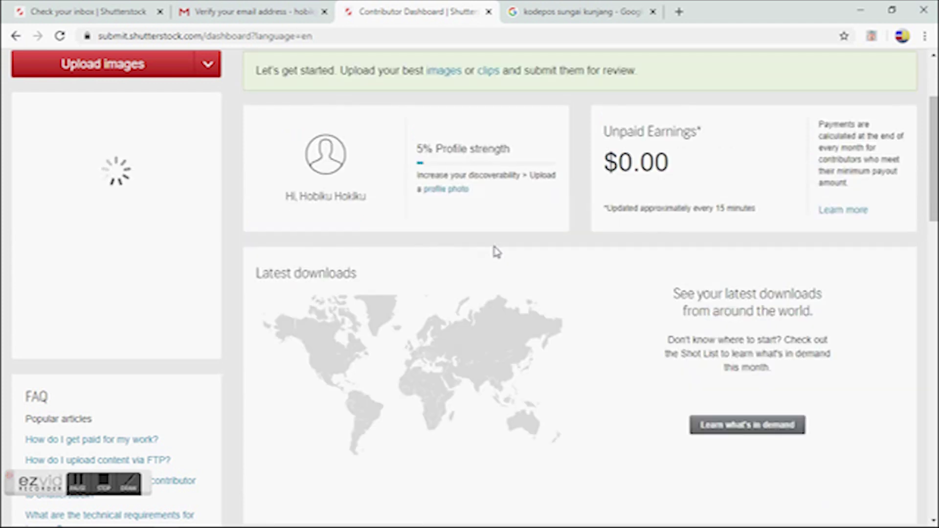
scroll(497, 251, up, 3)
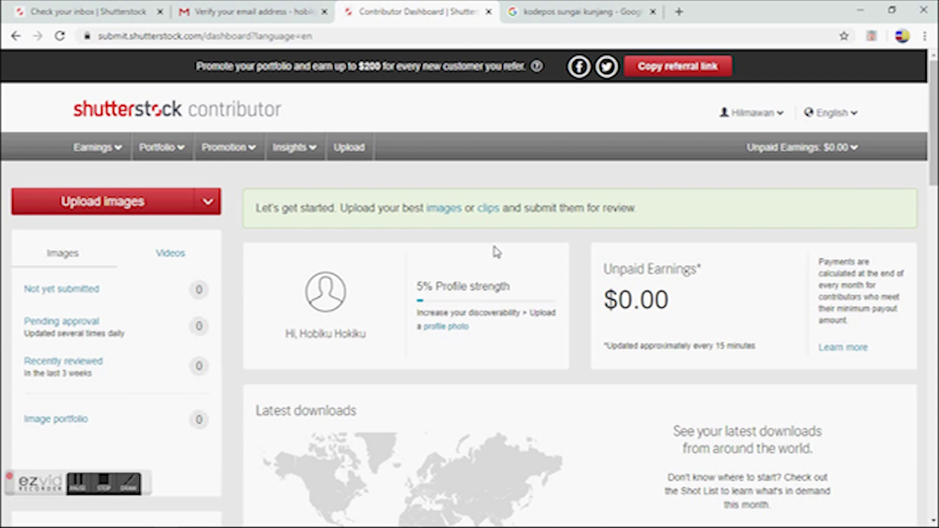
scroll(496, 252, down, 2)
scroll(495, 247, down, 2)
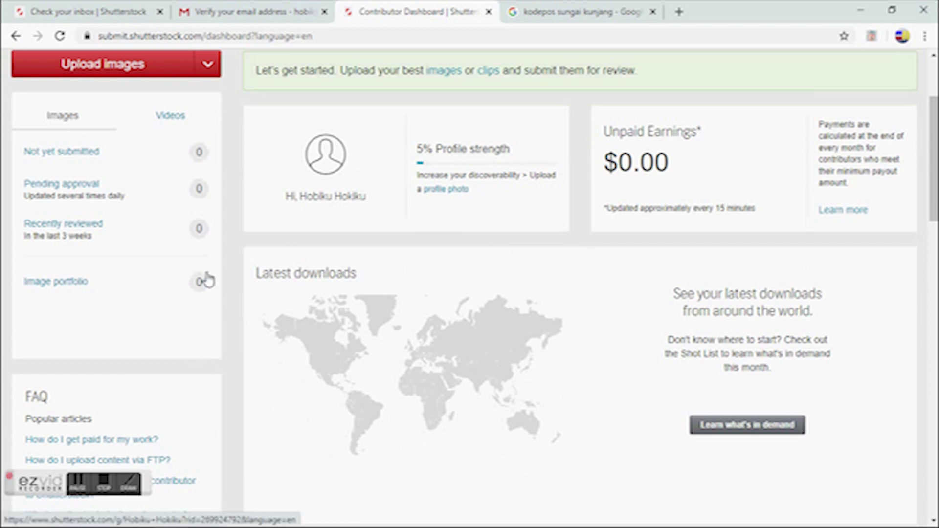
scroll(208, 281, up, 4)
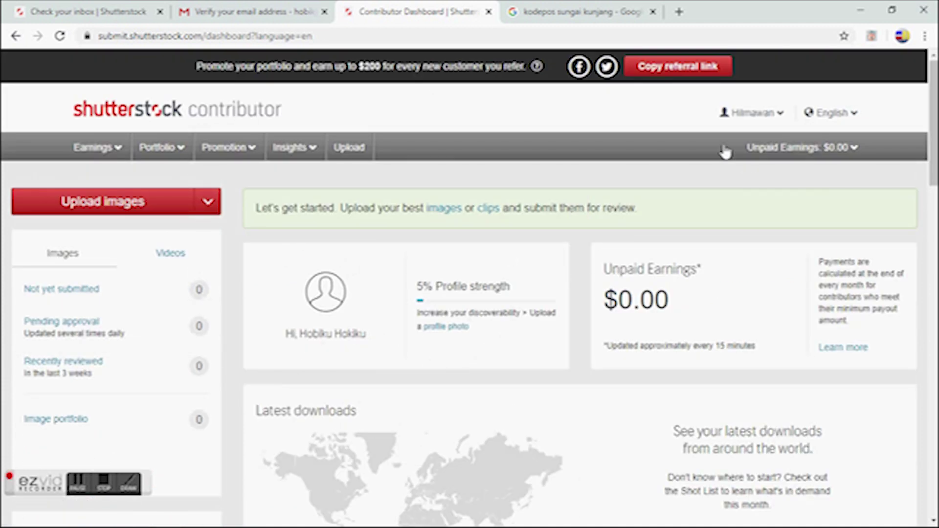
Upload the images DSC03267 and DSC03255 from the Untitled Export folder and proceed to adding their details.
click(109, 207)
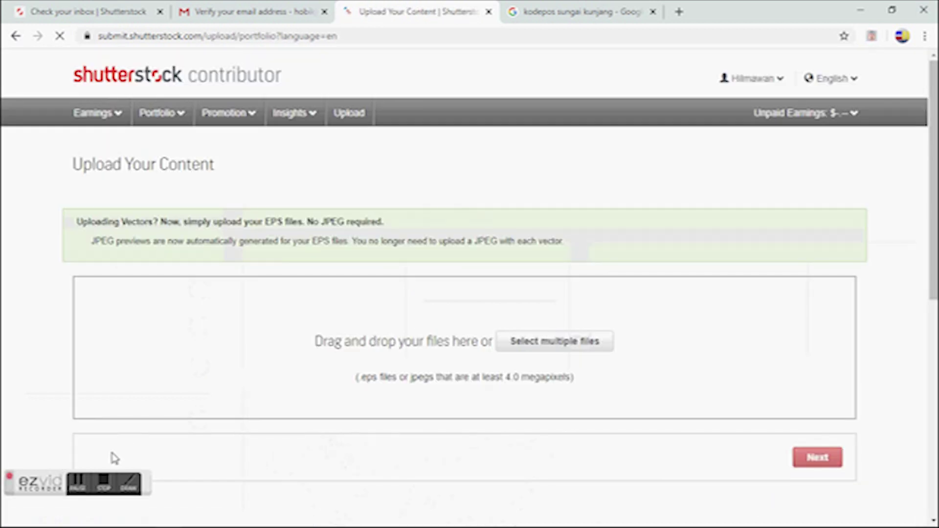
click(621, 447)
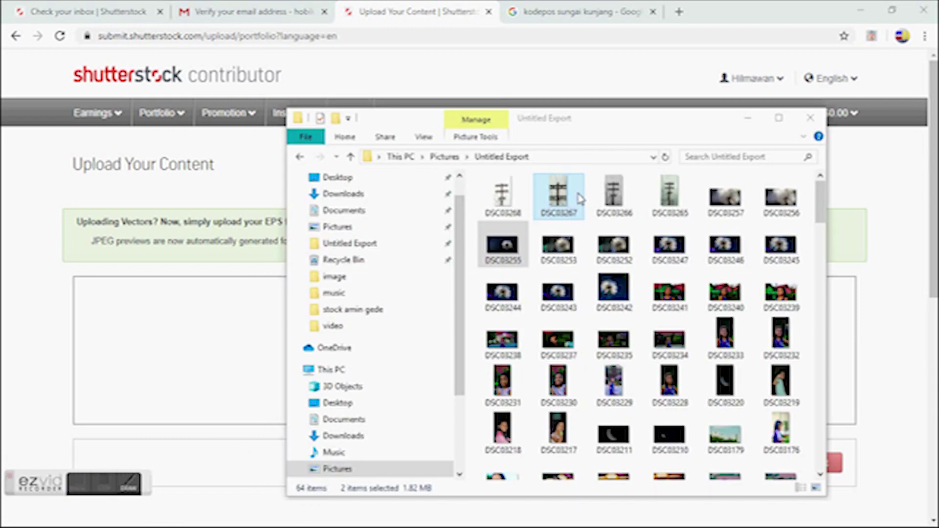
key(alt+Tab)
drag(541, 220, 230, 384)
scroll(753, 263, down, 3)
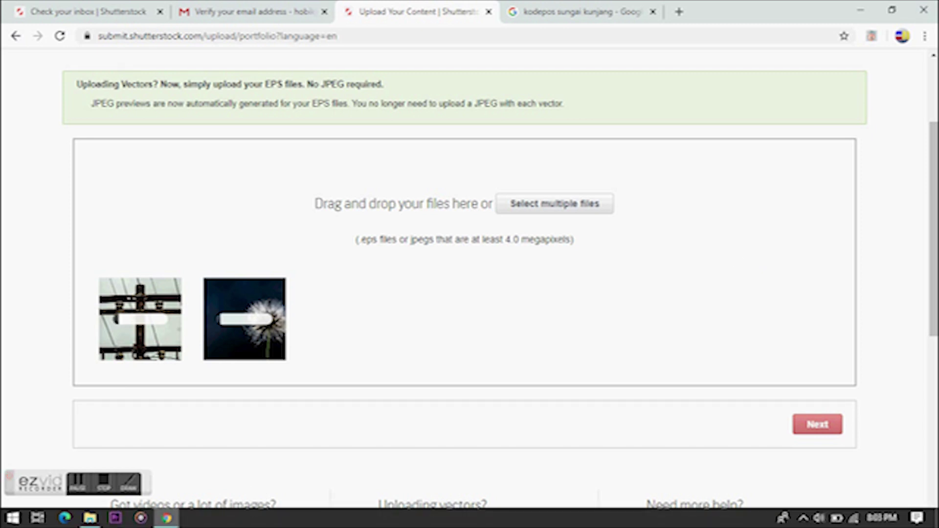
mouse_move(166, 518)
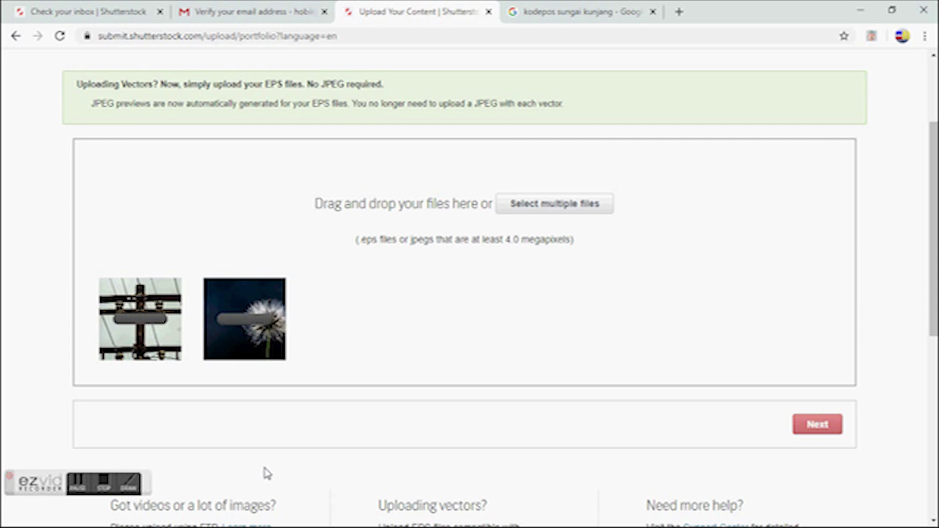
click(830, 424)
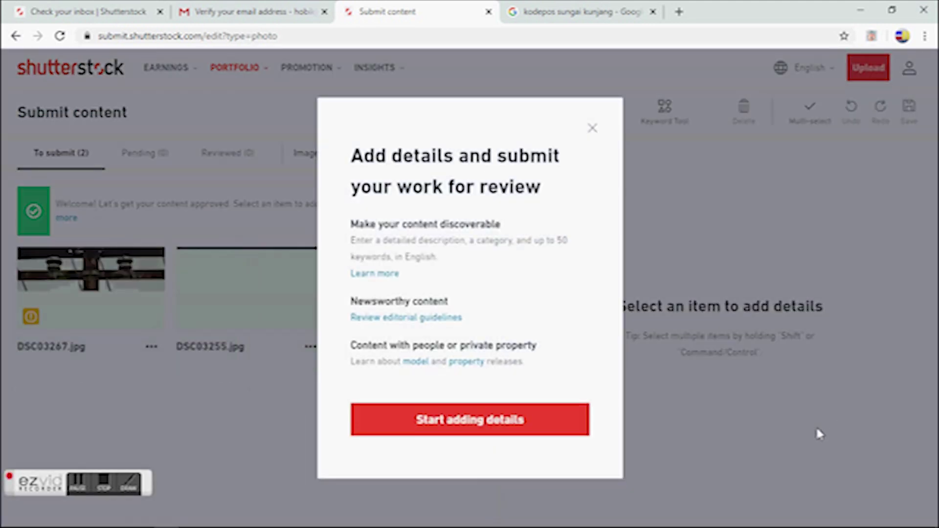
click(523, 431)
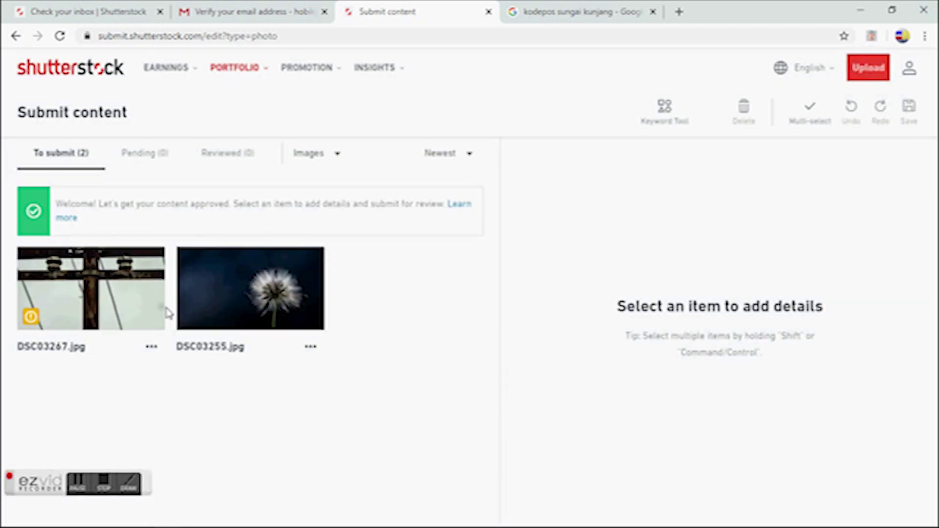
Open the details of DSC03267.jpg and correct its misspelled keyword to "installation".
click(83, 307)
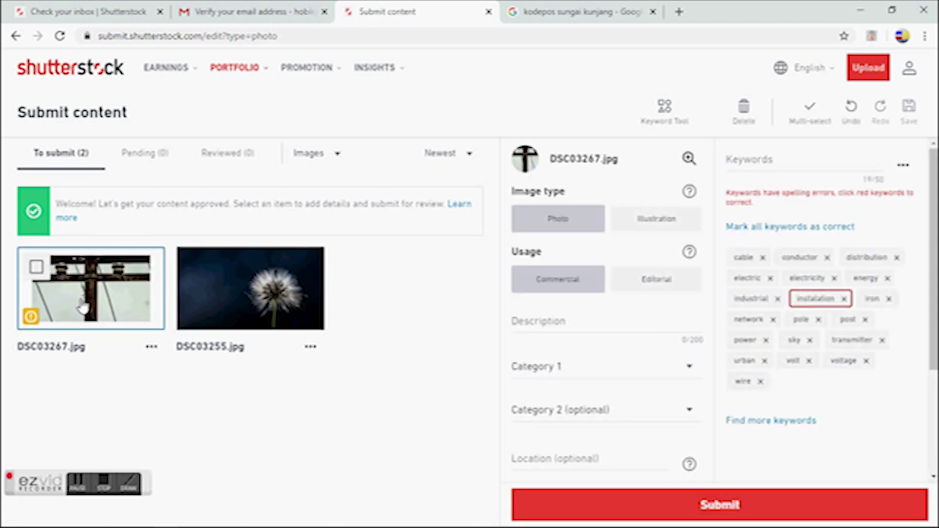
click(831, 300)
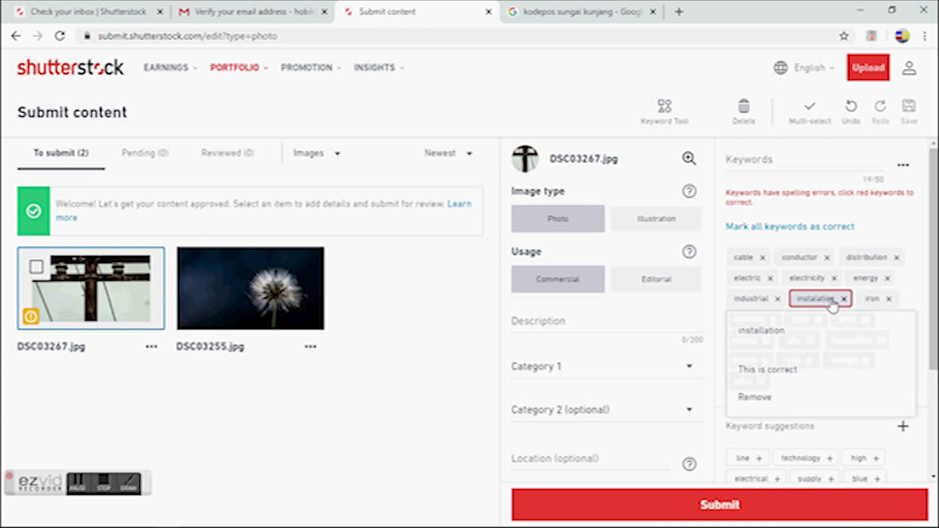
click(798, 342)
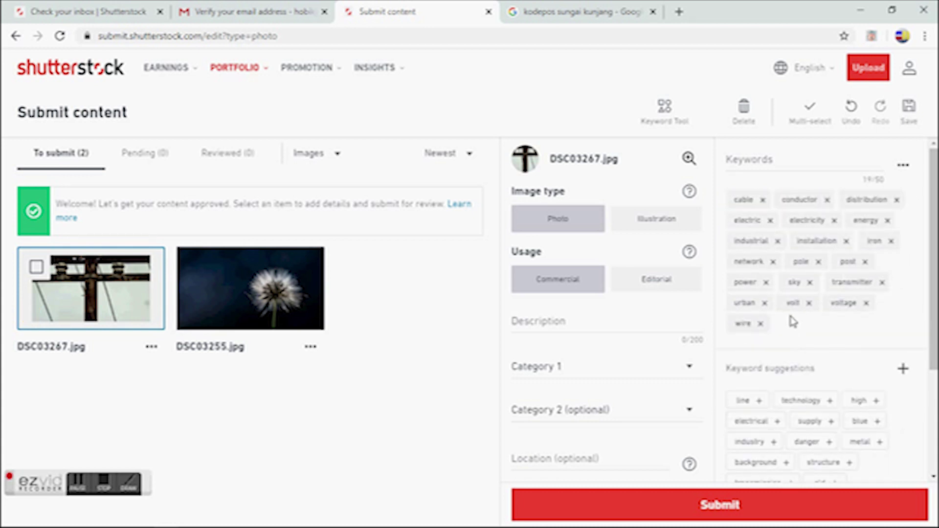
Add the suggested keywords line, technology, electrical, supply, danger and metal to DSC03267.jpg.
click(760, 402)
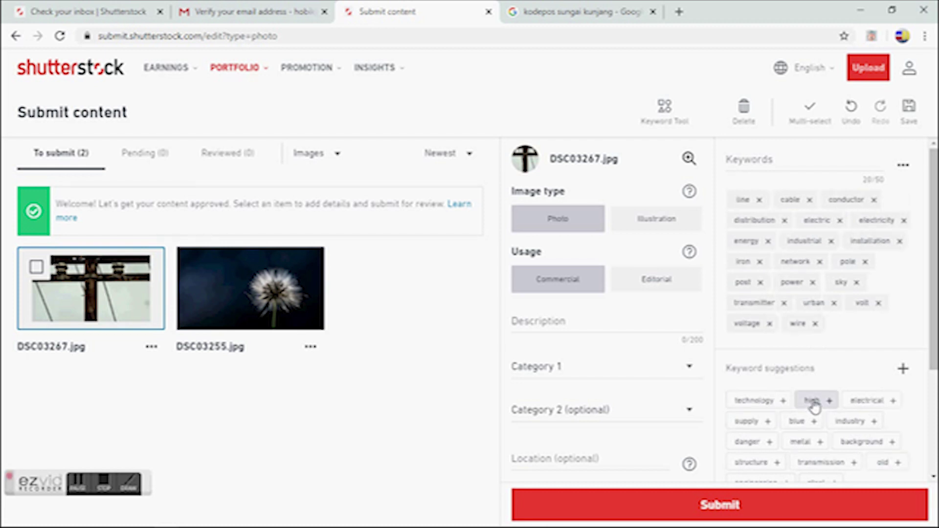
click(782, 402)
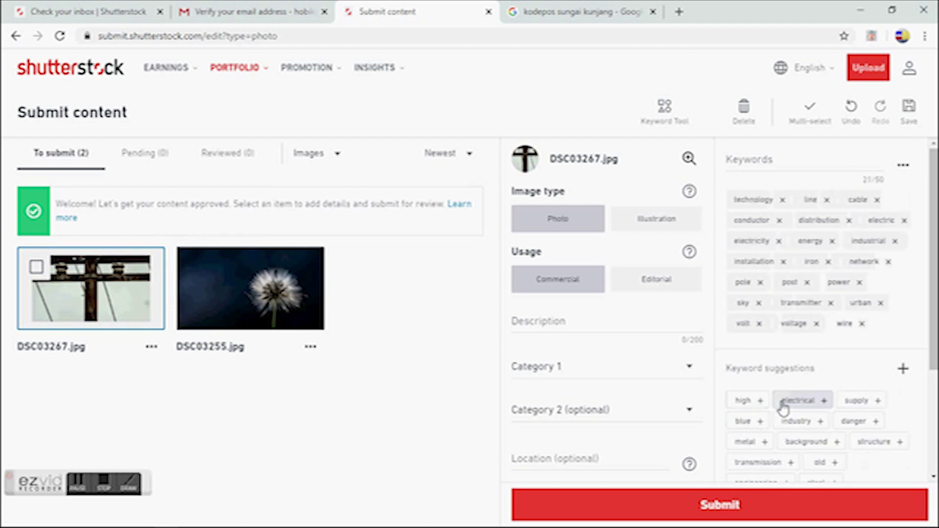
click(825, 402)
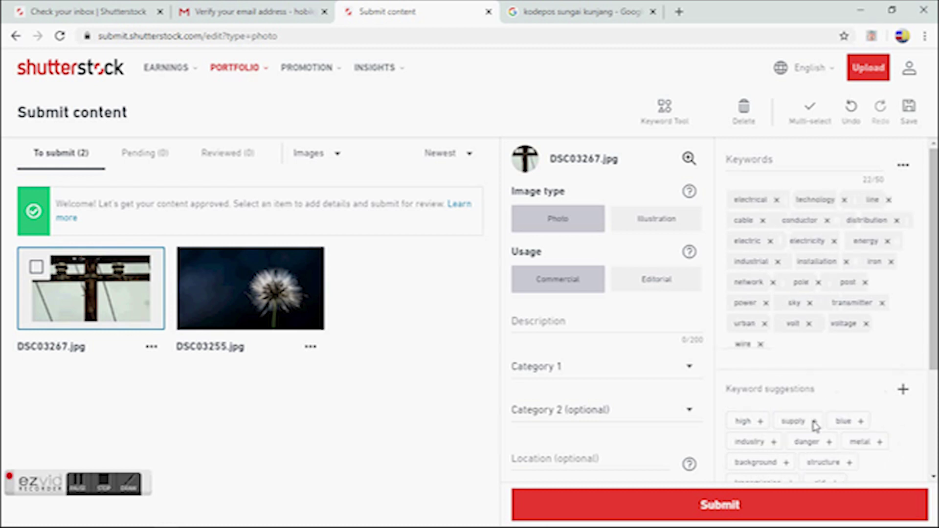
click(814, 422)
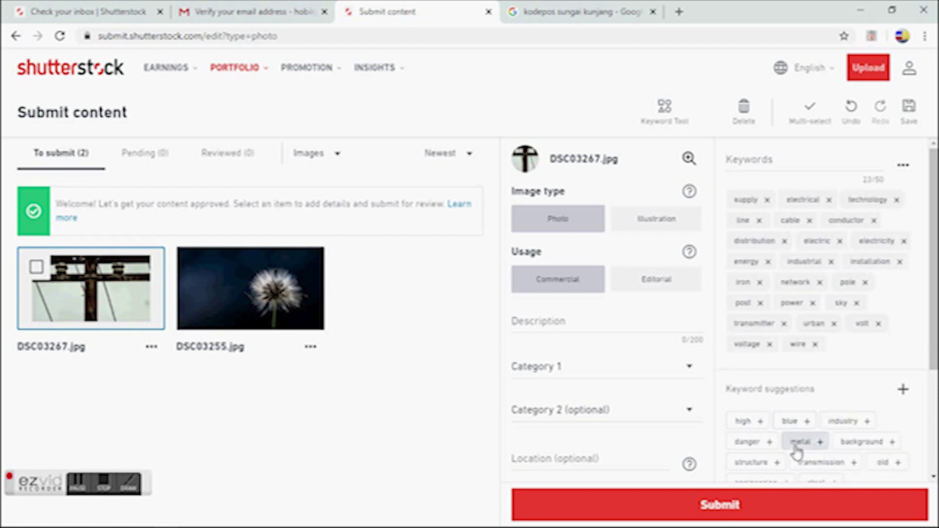
click(770, 444)
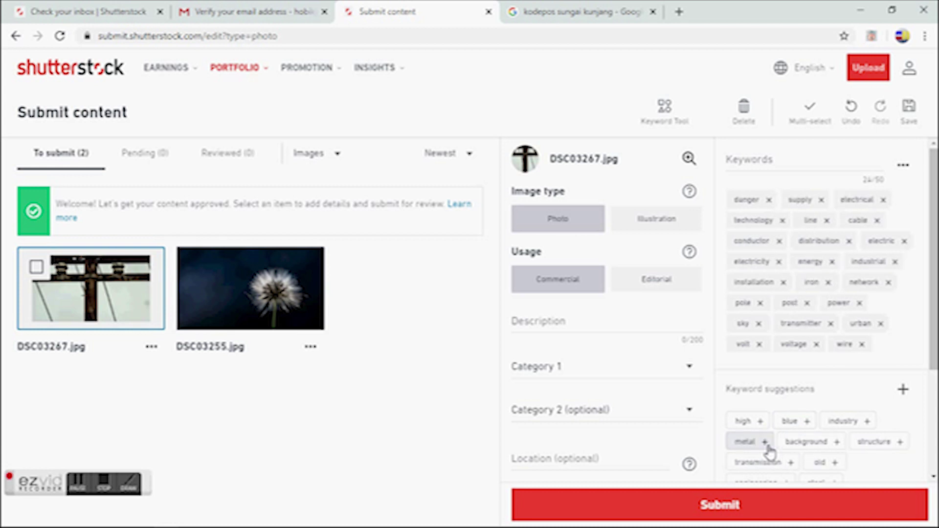
click(767, 445)
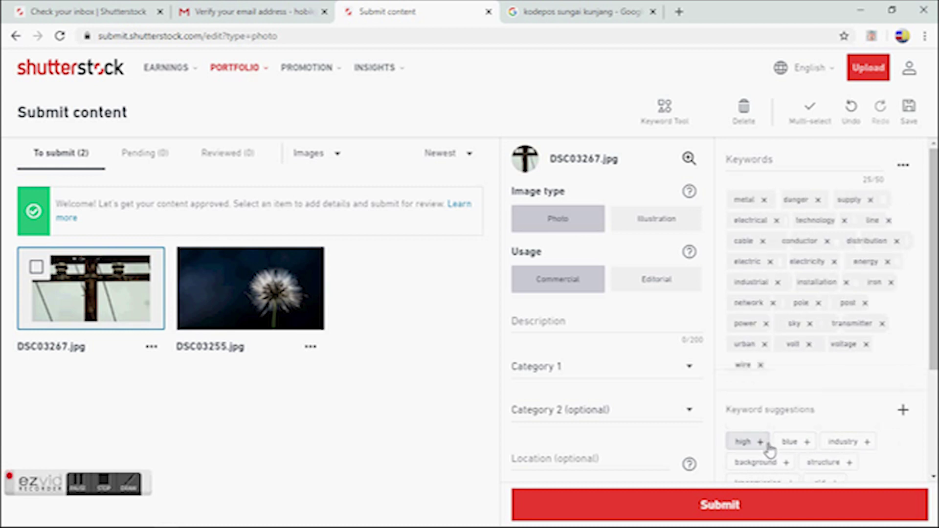
Add the suggested keywords structure, industry, transmission, engineering, steel and old to DSC03267.jpg.
scroll(839, 442, down, 3)
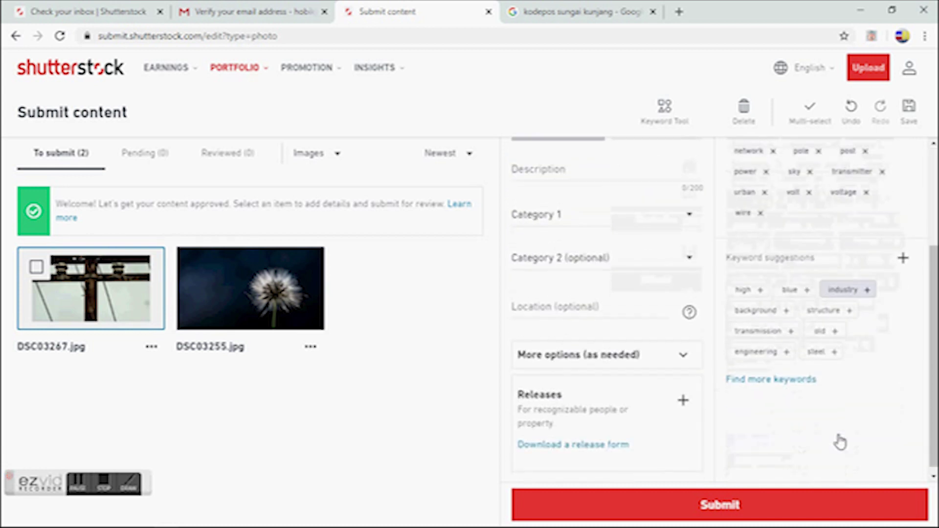
click(850, 306)
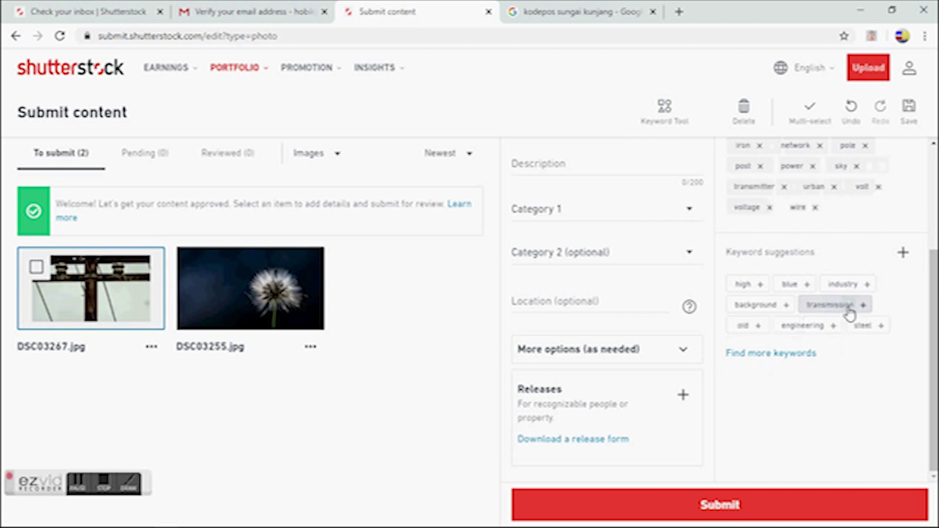
click(867, 289)
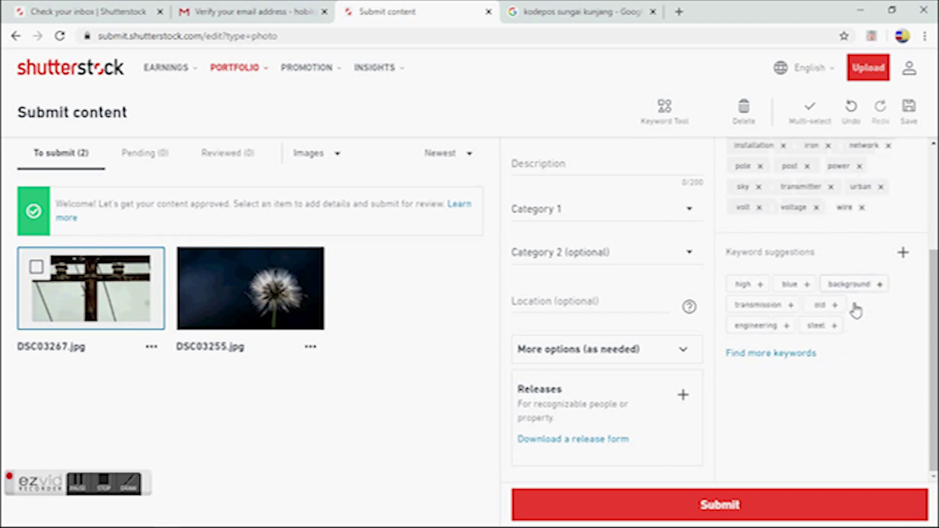
click(790, 305)
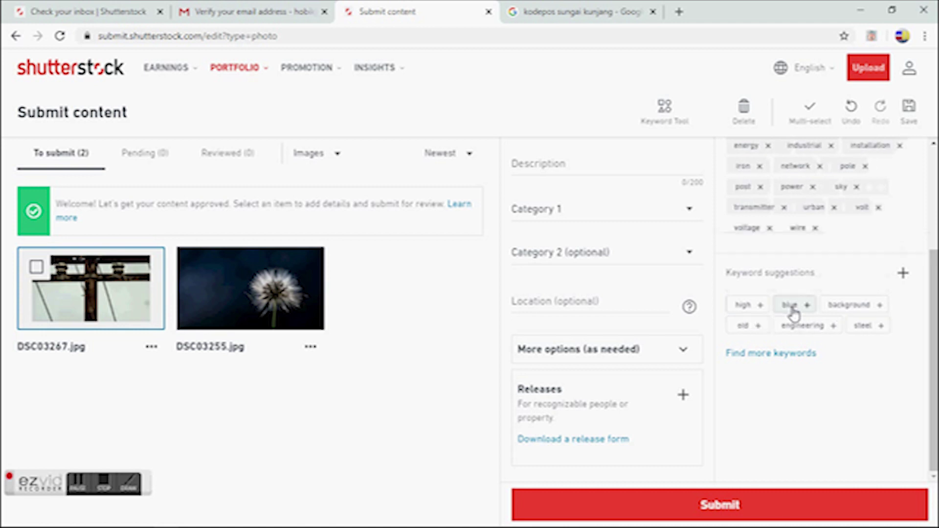
click(835, 330)
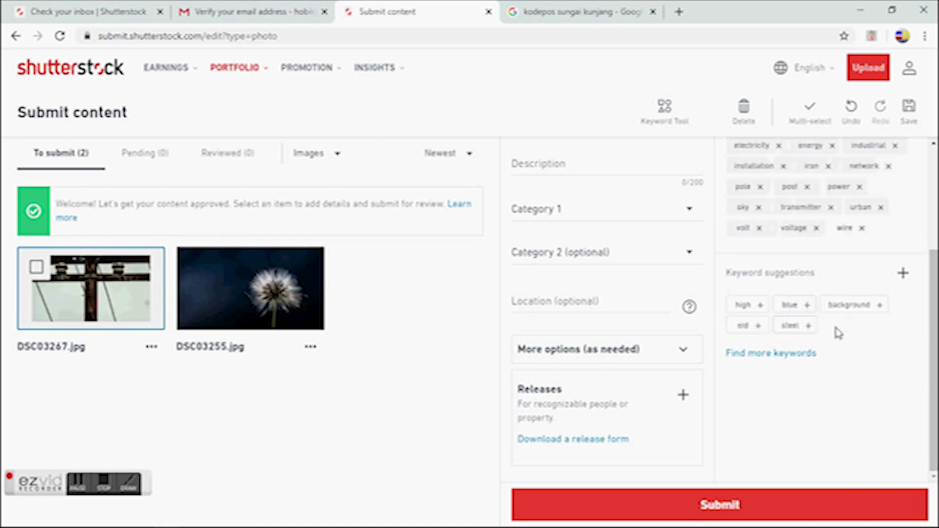
click(808, 327)
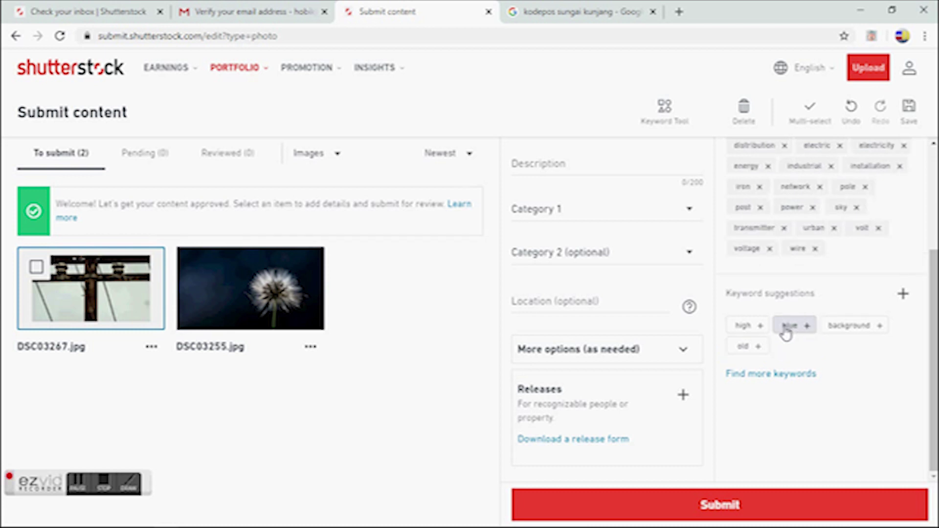
click(758, 348)
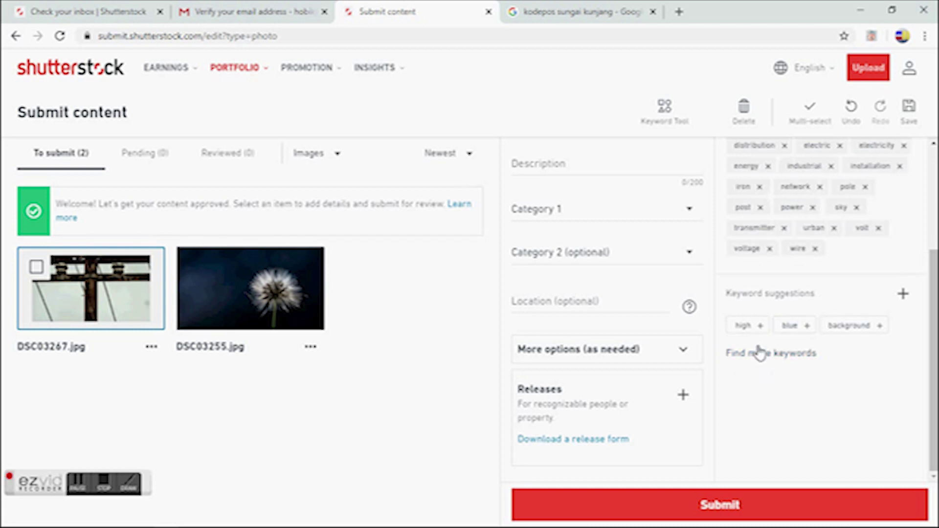
Enter "Old and rusty electrical pole" as the description of DSC03267.jpg.
scroll(556, 293, up, 3)
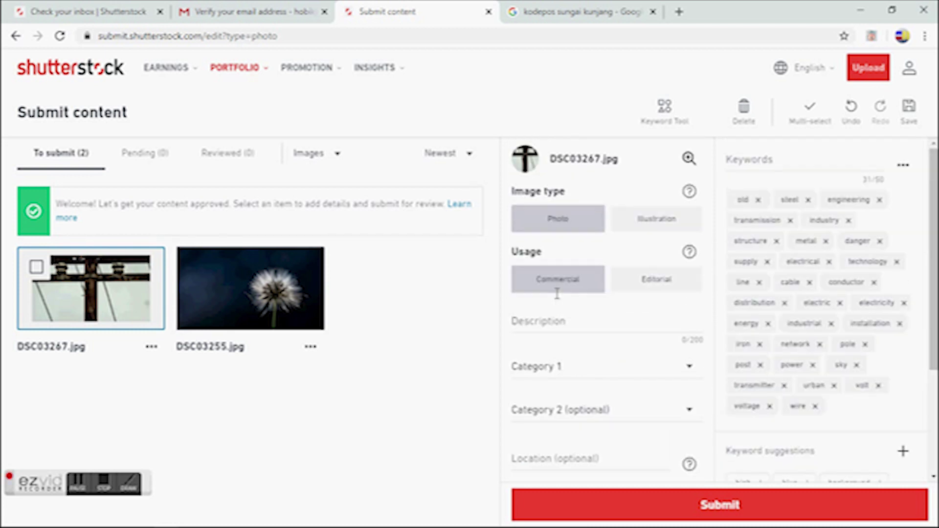
click(556, 324)
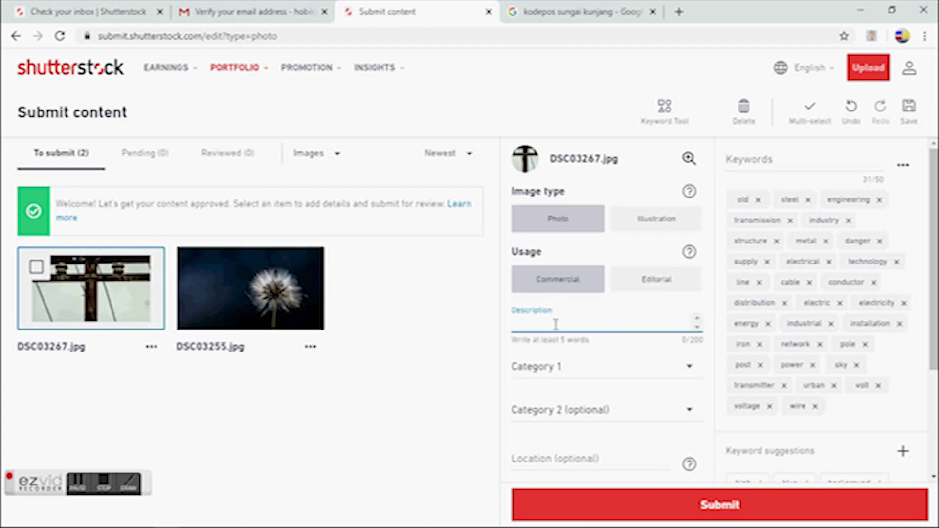
text(Old electrical)
click(533, 320)
text(and rust)
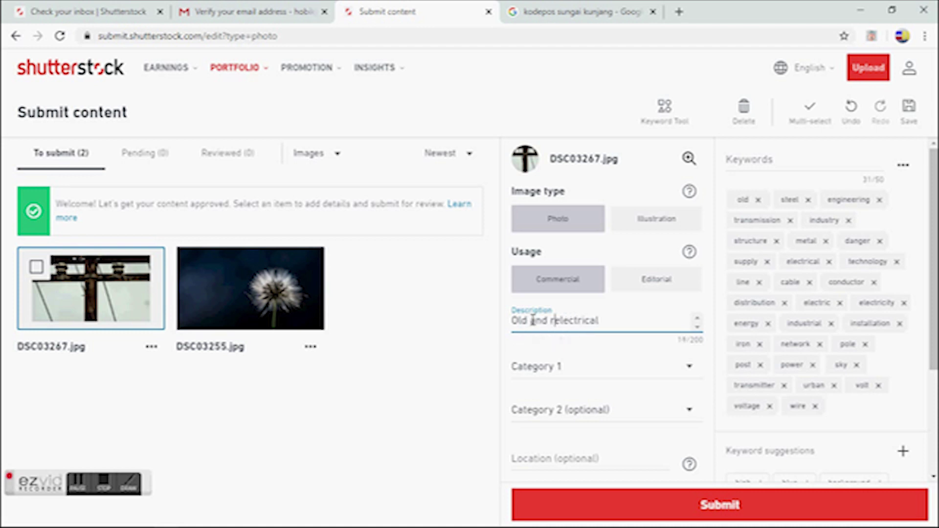
text(y)
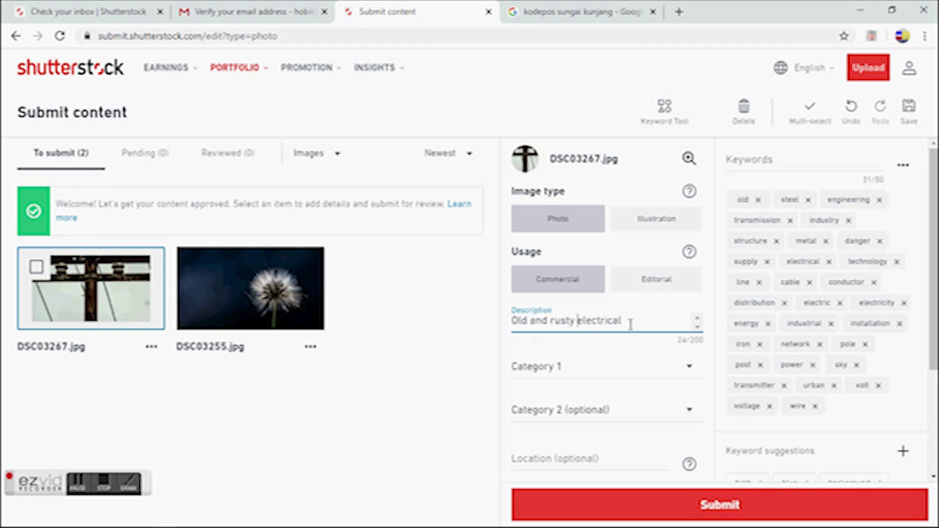
click(630, 324)
text(pole)
Set Category 1 of DSC03267.jpg to Industrial.
click(690, 372)
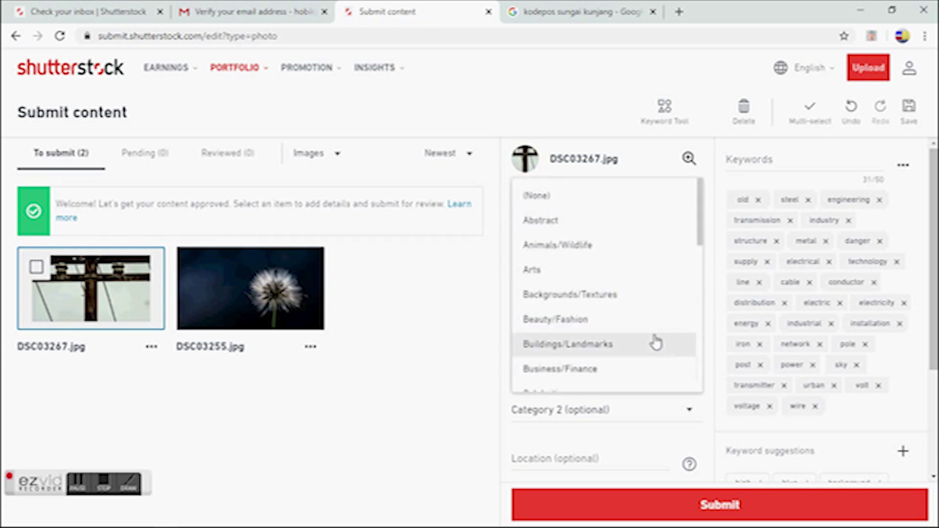
scroll(655, 336, down, 2)
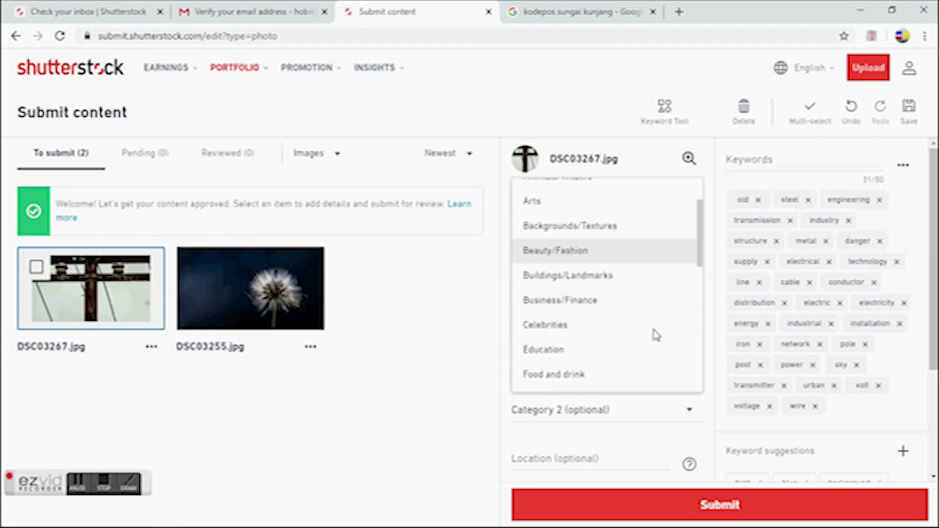
scroll(655, 337, down, 2)
scroll(655, 336, down, 1)
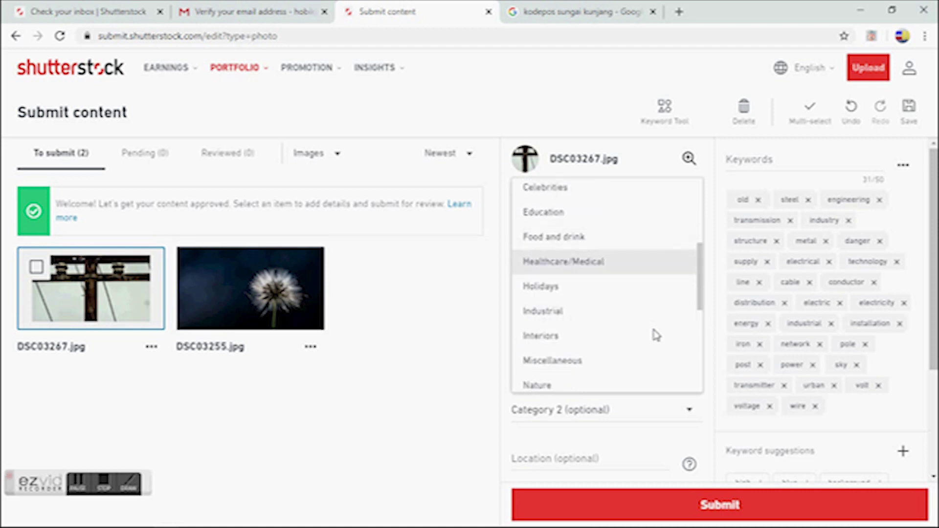
click(621, 314)
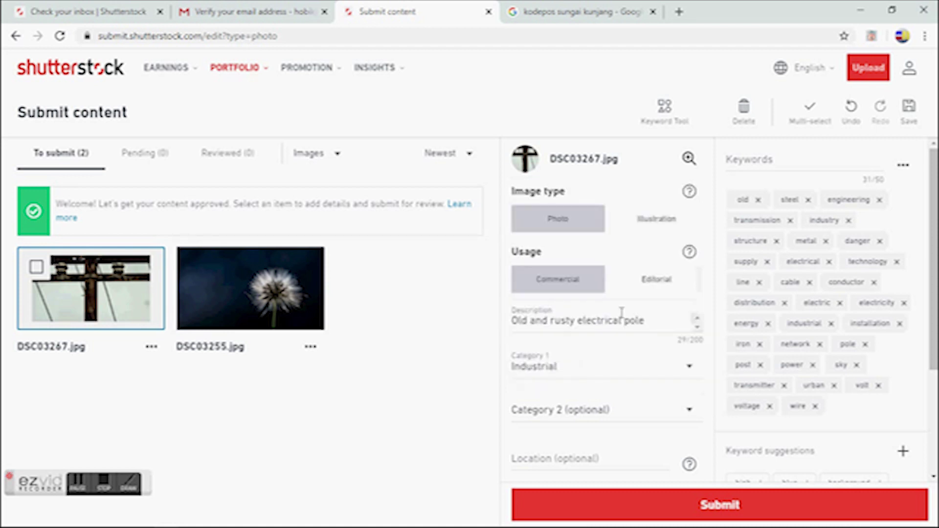
Look through the available options for the optional Category 2 of DSC03267.jpg.
click(688, 411)
scroll(666, 367, down, 3)
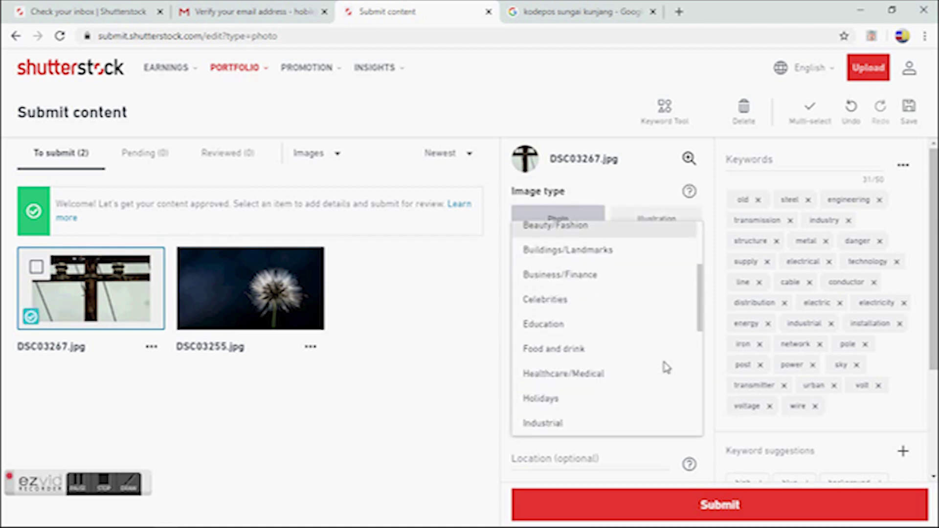
scroll(666, 367, down, 2)
scroll(667, 367, down, 2)
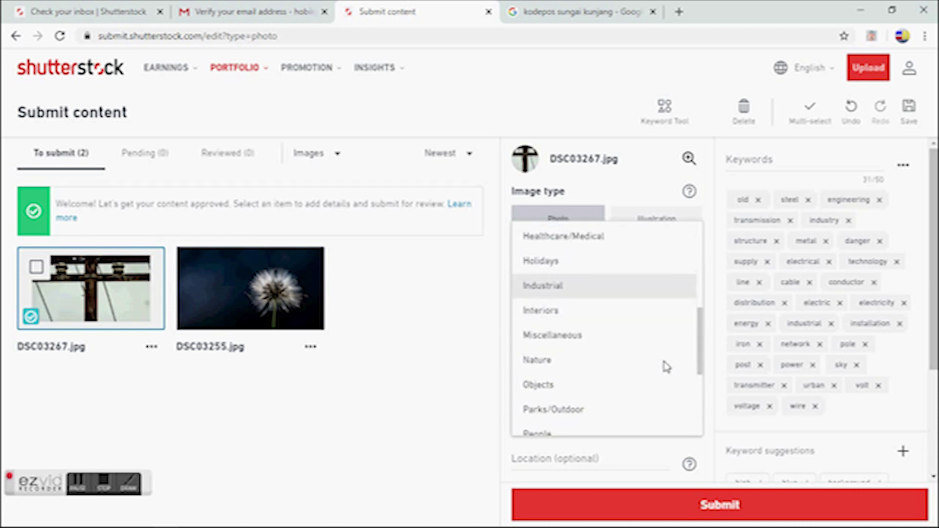
scroll(666, 367, down, 2)
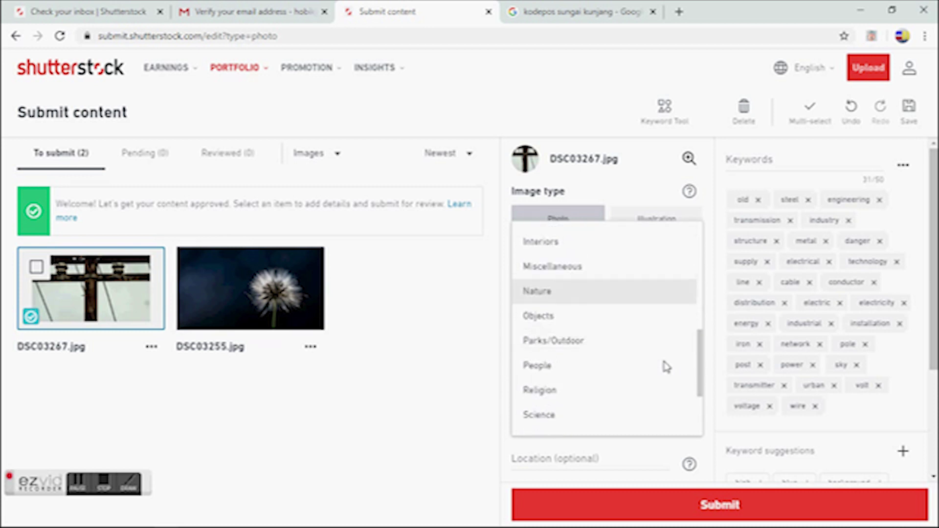
scroll(666, 367, down, 3)
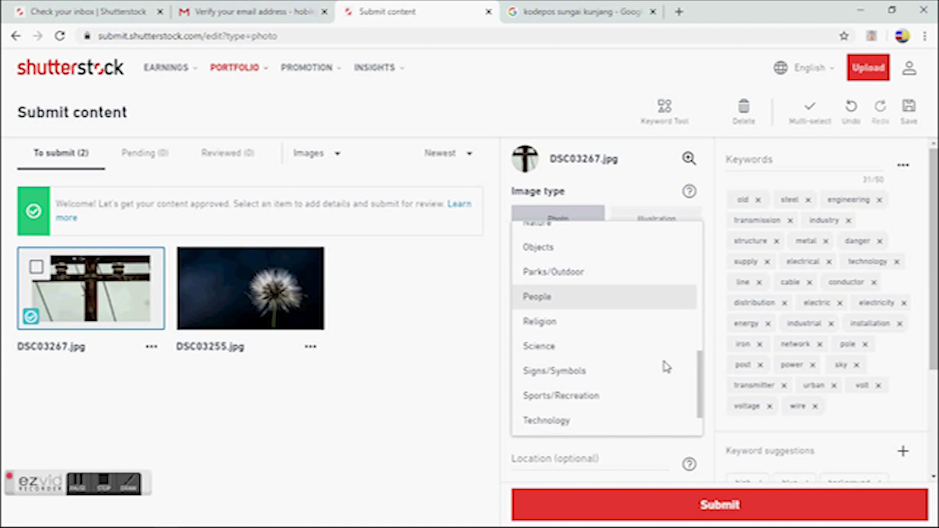
scroll(666, 367, down, 2)
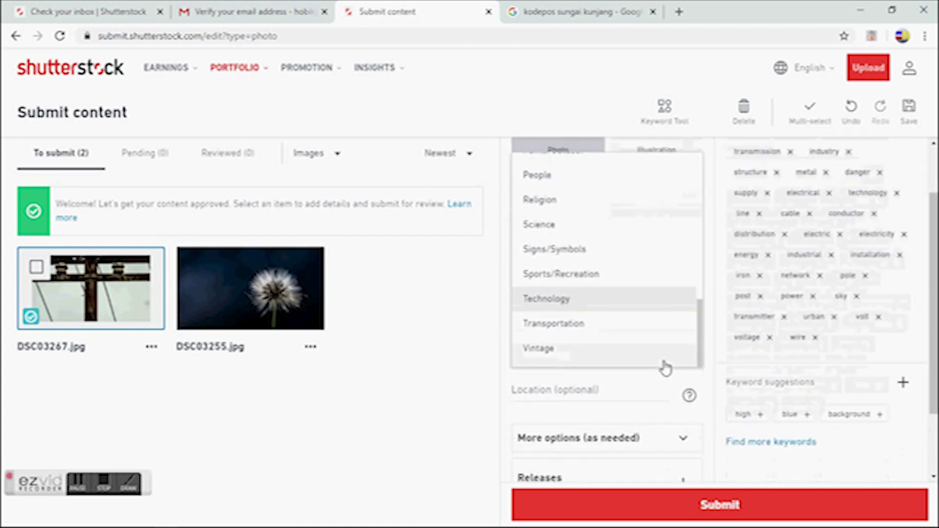
scroll(660, 416, down, 2)
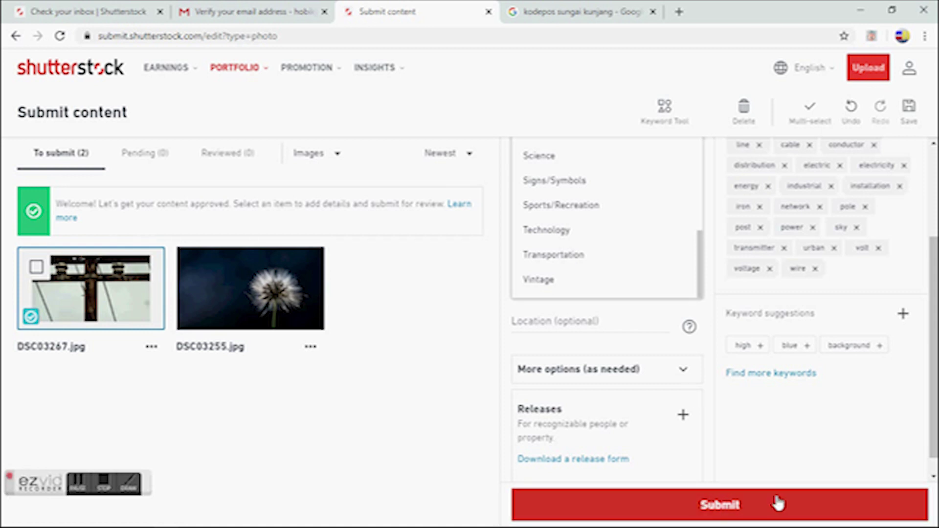
Submit DSC03267.jpg for review and choose to submit more content.
click(733, 510)
click(663, 490)
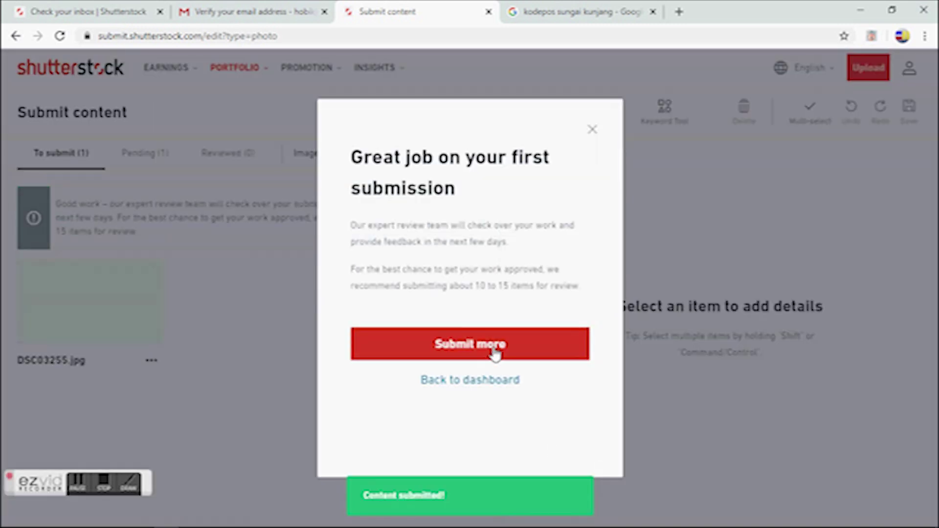
click(494, 352)
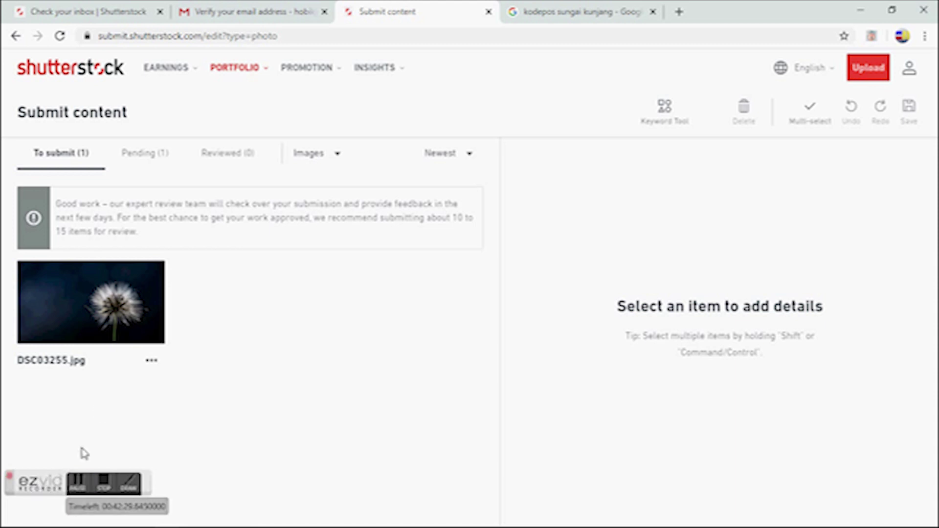
Enter "Dry dandelion flower with dark background" as the description of DSC03255.jpg.
click(77, 296)
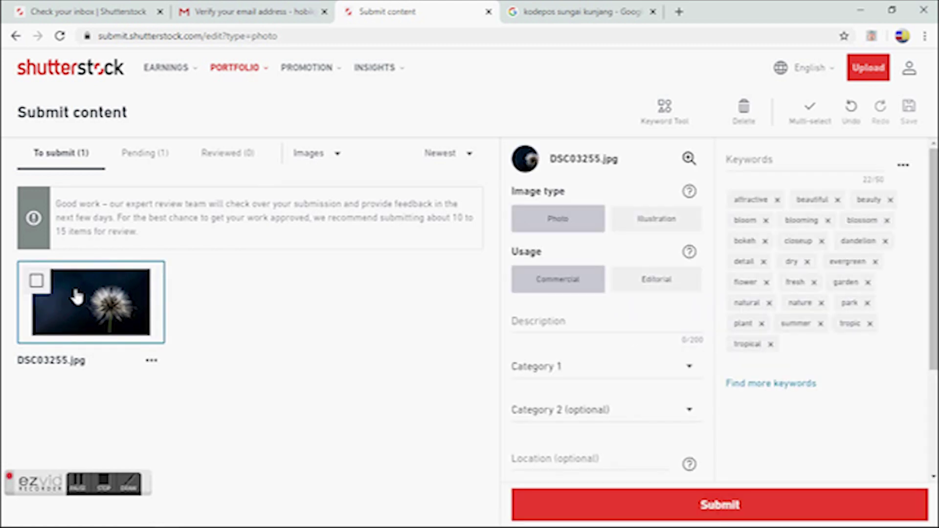
click(572, 320)
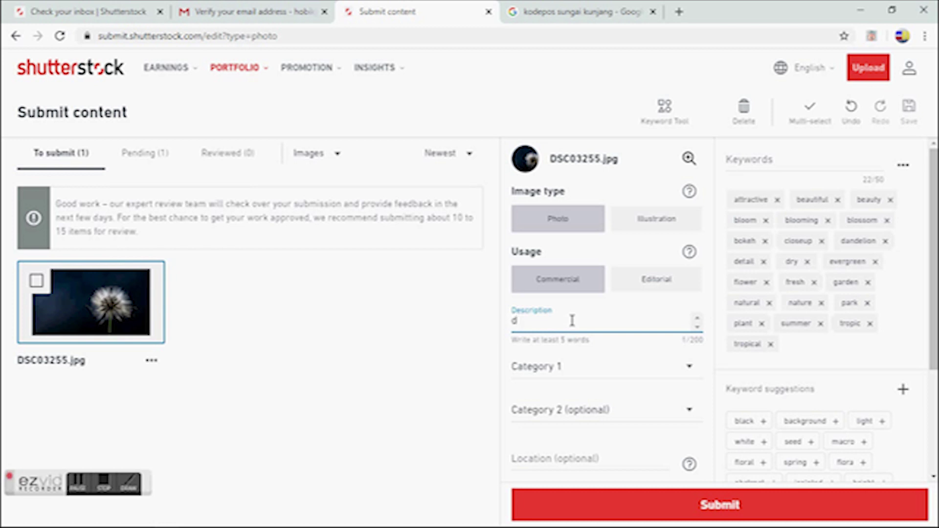
text(Dry dandellion)
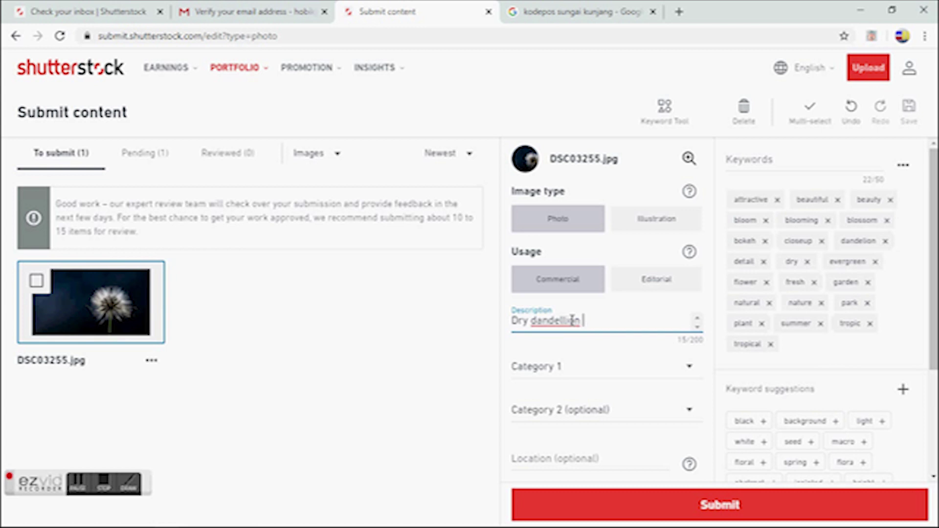
key(BackSpace)
key(BackSpace)
key(BackSpace)
key(BackSpace)
key(BackSpace)
text(ion )
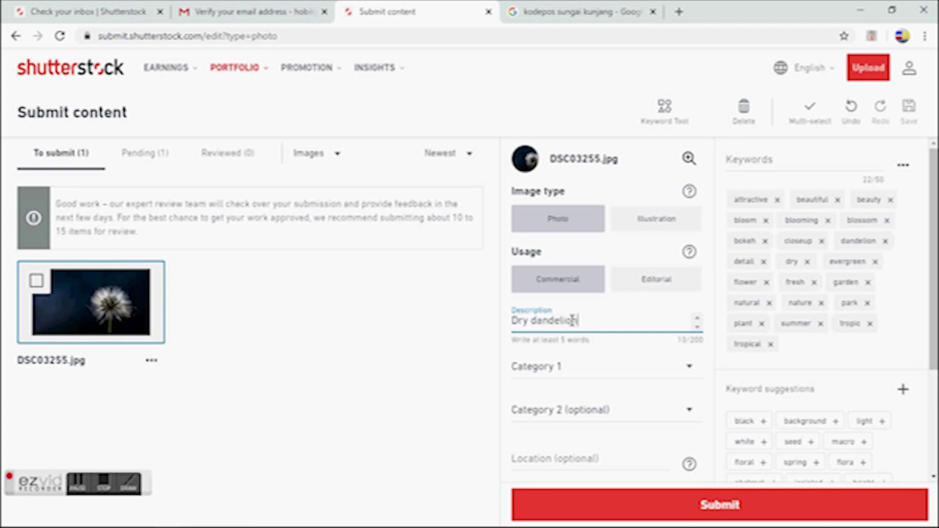
text(flowe)
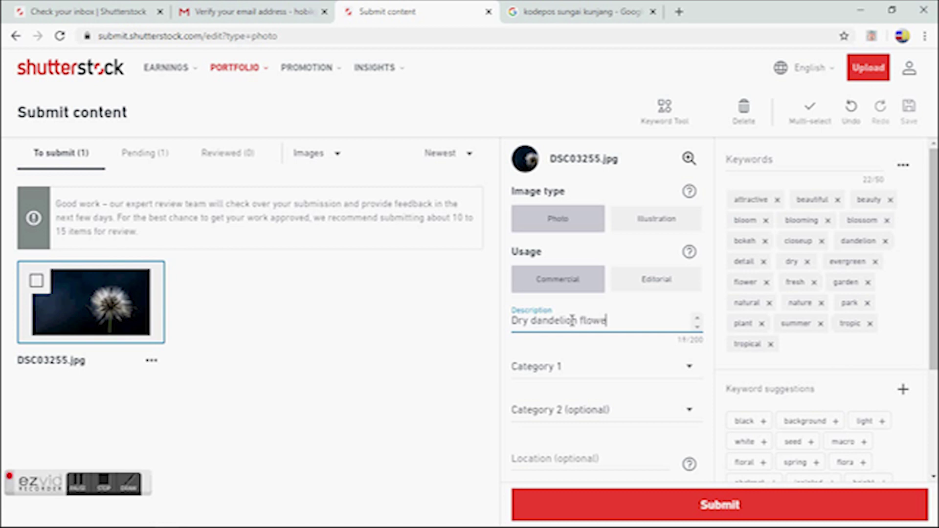
text(r with dark backgr)
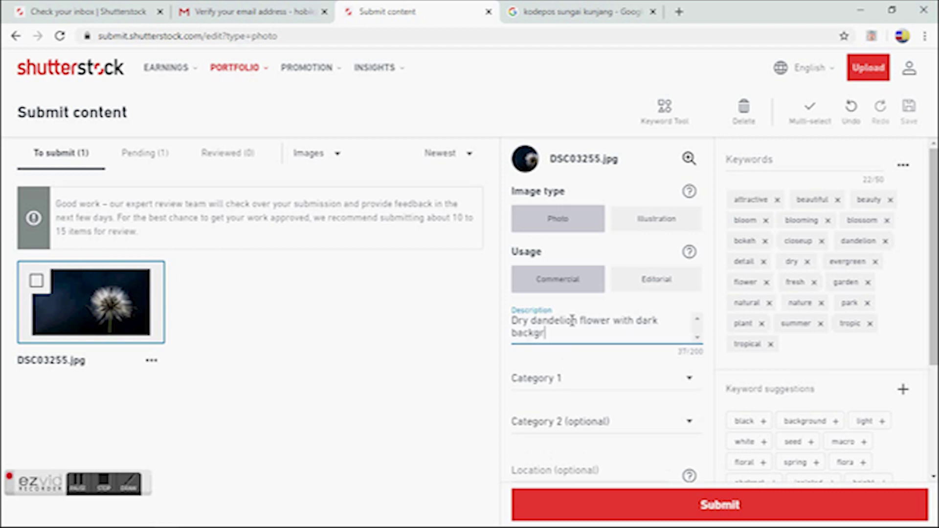
text(ound)
Set Category 1 of DSC03255.jpg to Nature.
click(689, 383)
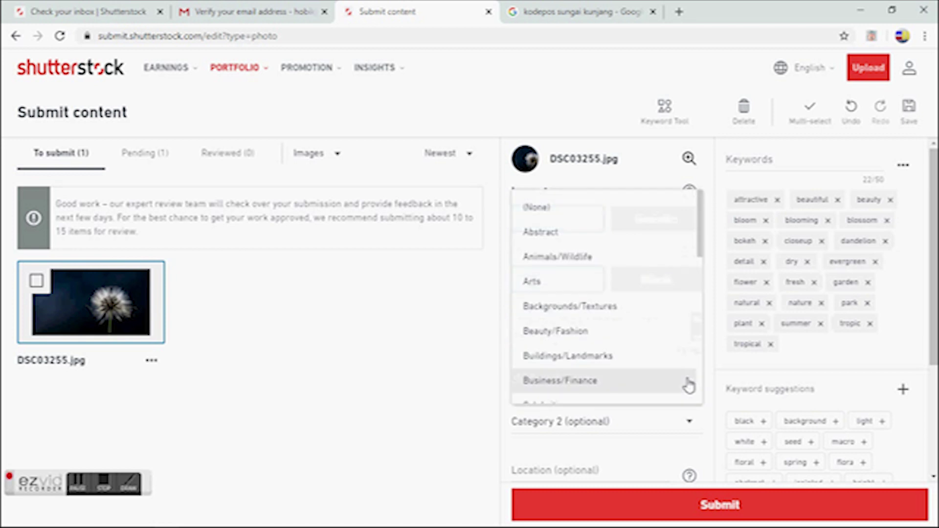
scroll(658, 360, down, 5)
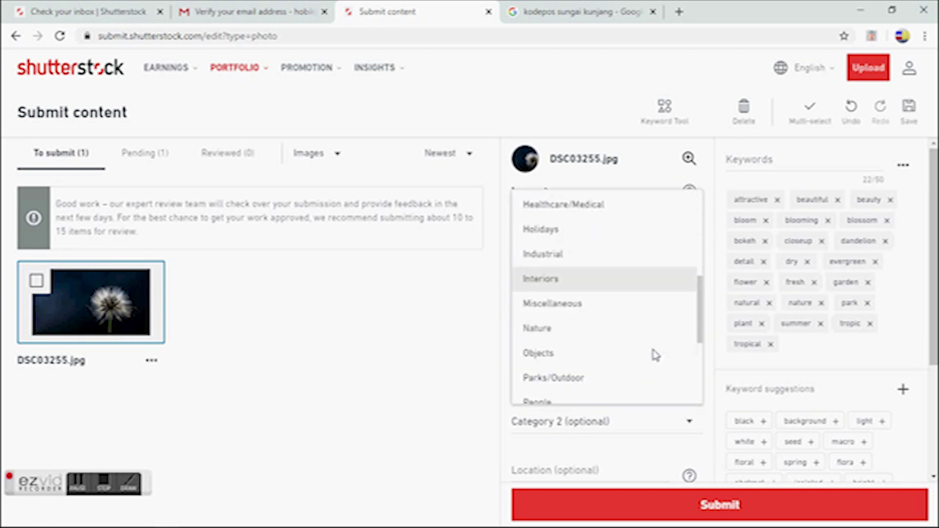
click(632, 331)
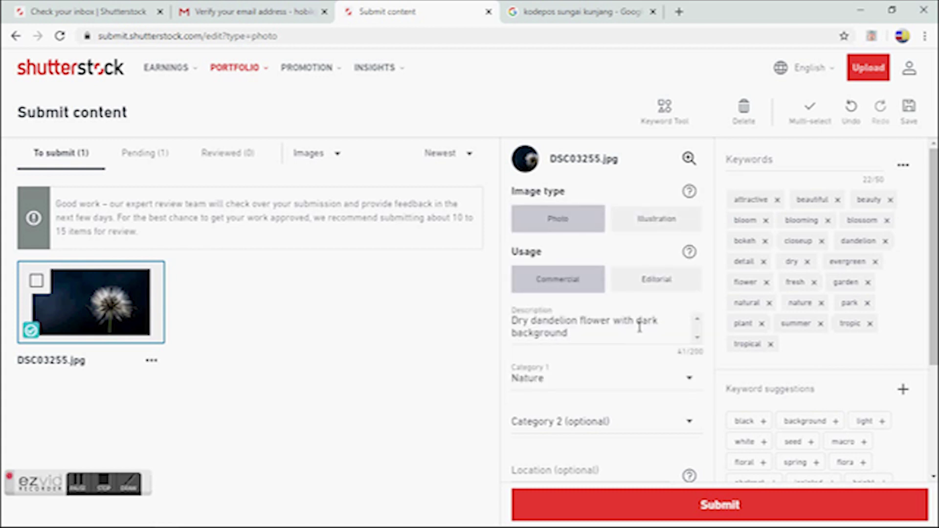
Set the optional Category 2 of DSC03255.jpg to Parks/Outdoor.
click(691, 423)
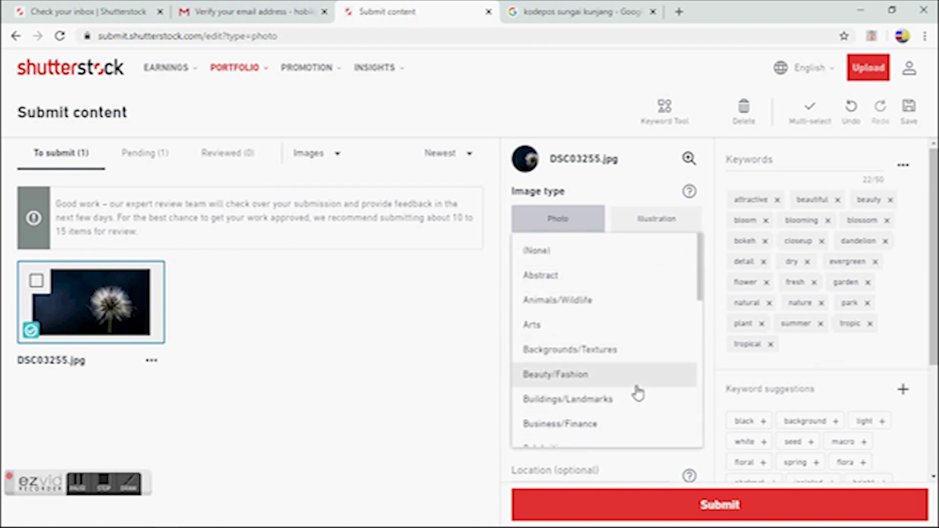
scroll(638, 393, down, 3)
scroll(638, 392, down, 1)
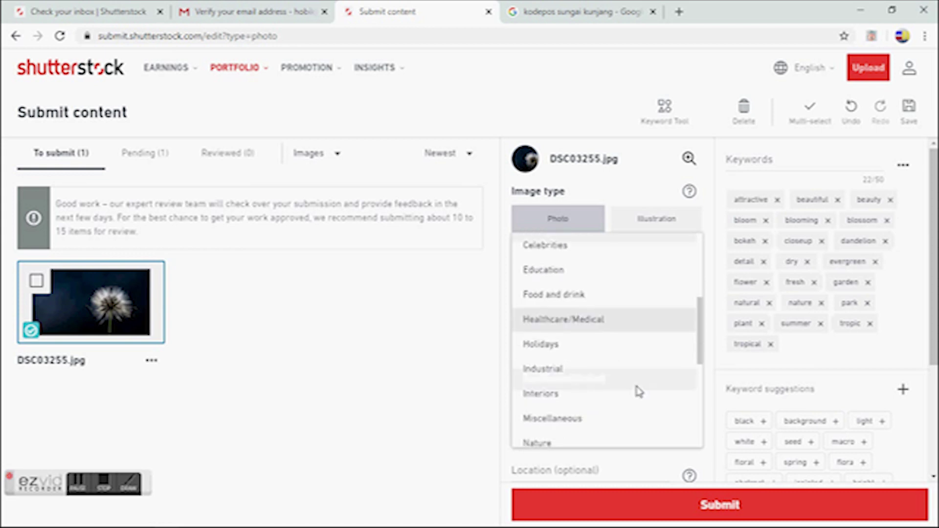
scroll(640, 392, down, 1)
scroll(641, 390, down, 1)
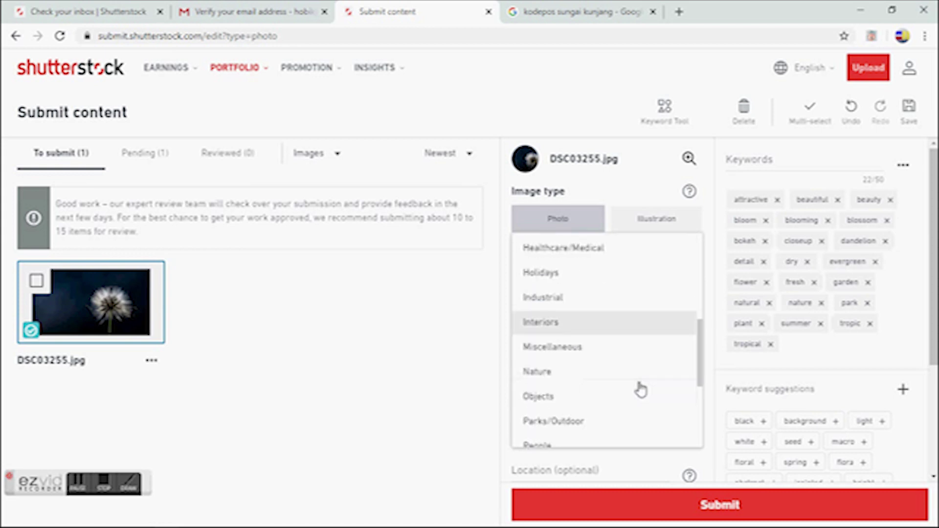
scroll(641, 390, down, 2)
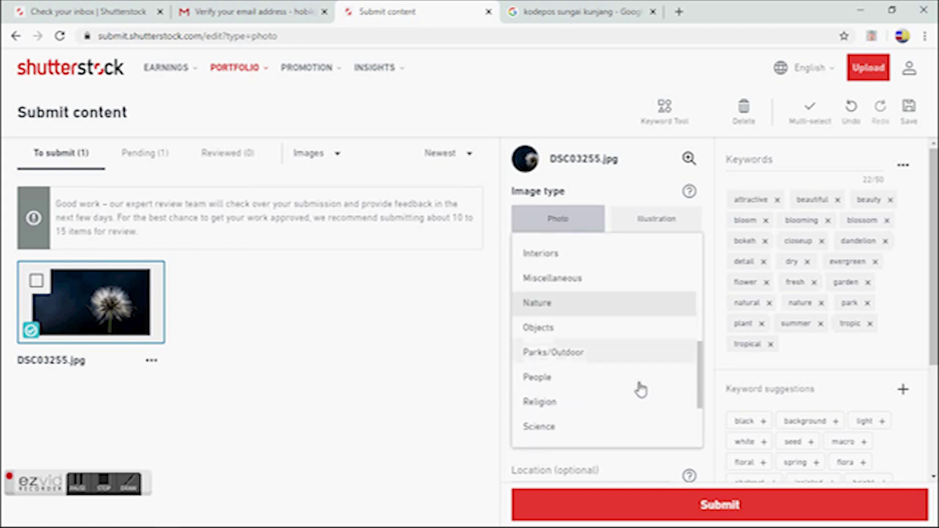
click(615, 364)
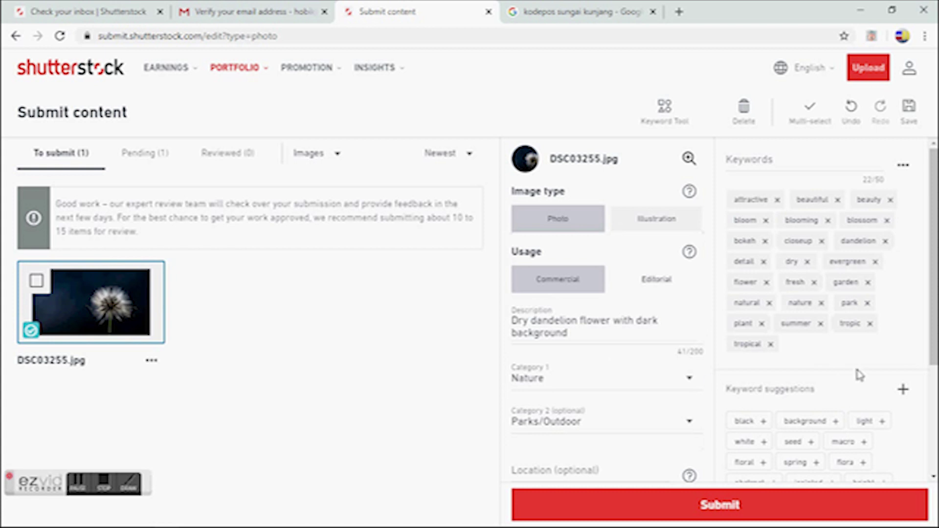
Add the suggested keywords background, macro and floral to DSC03255.jpg.
scroll(855, 374, down, 2)
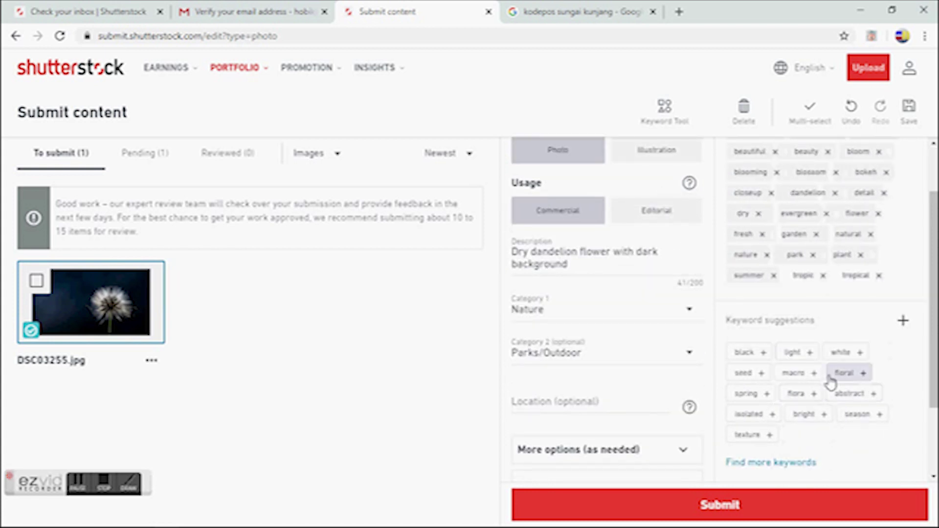
click(814, 373)
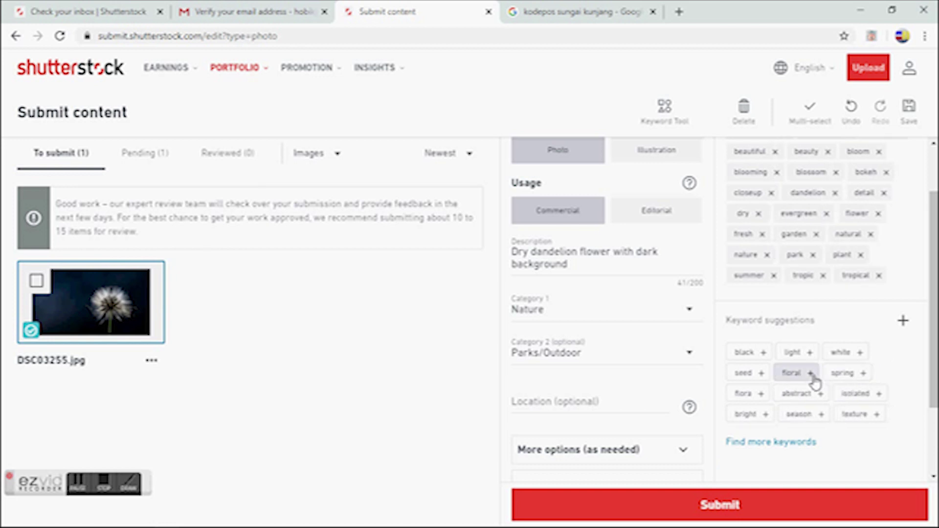
click(811, 373)
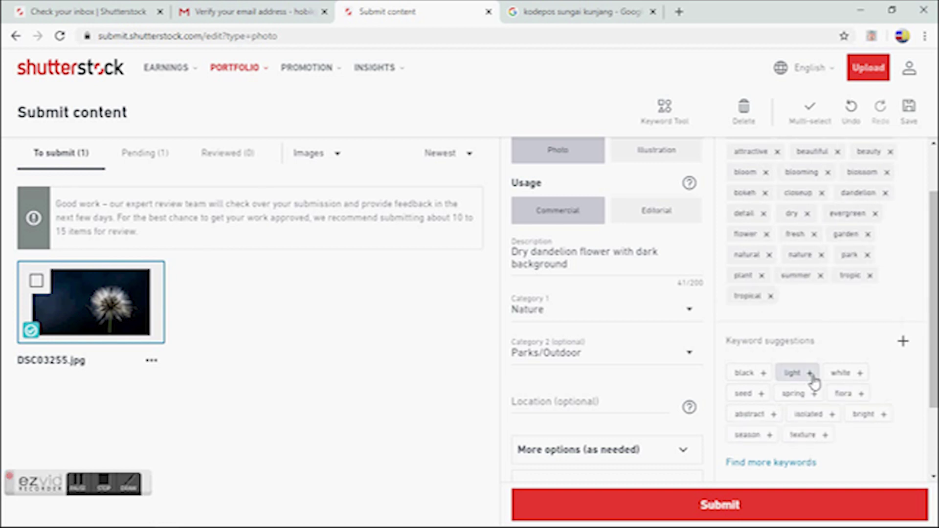
Submit DSC03255.jpg for review and show the items that are pending review.
scroll(798, 412, down, 2)
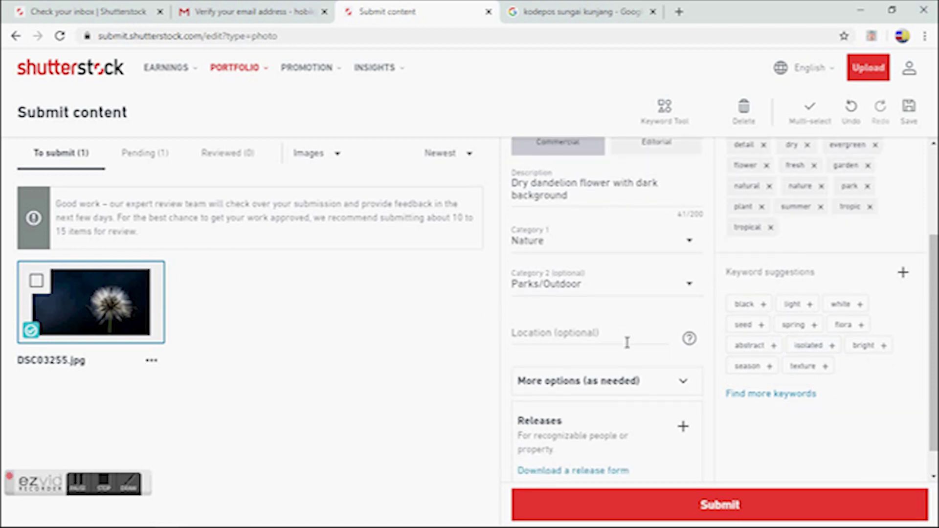
click(721, 511)
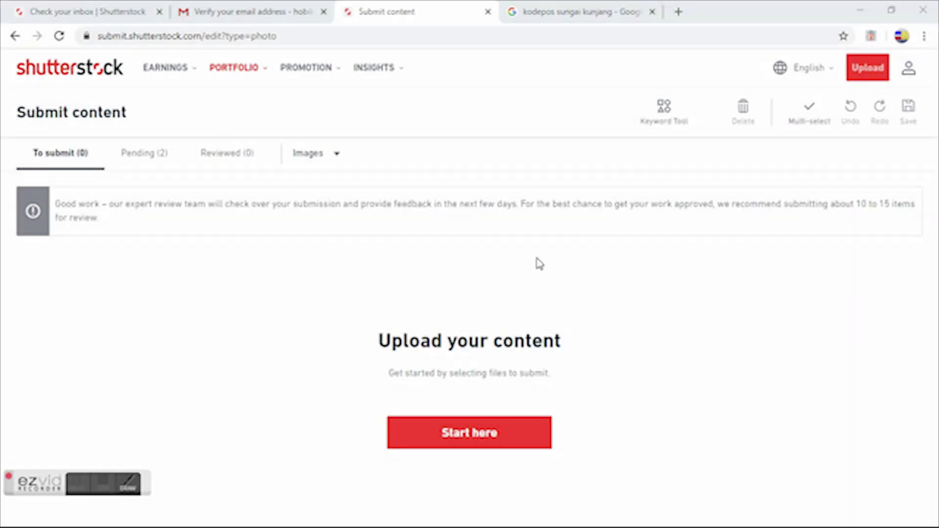
click(147, 156)
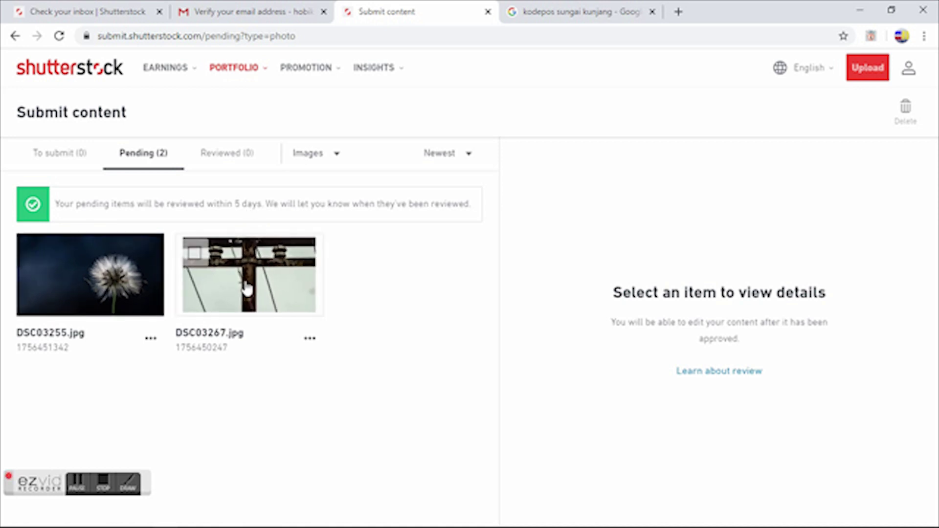
Go to the contributor dashboard and open the payout details in the account settings.
click(76, 77)
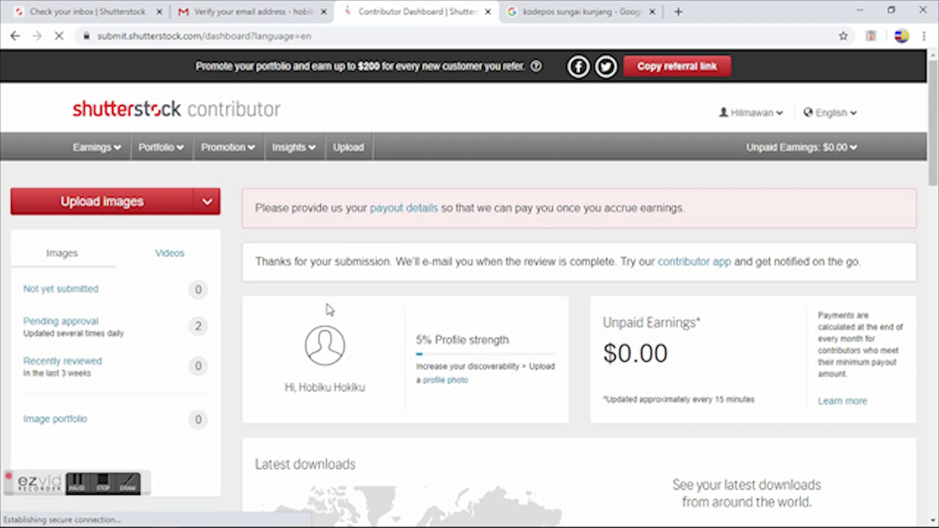
scroll(369, 468, down, 4)
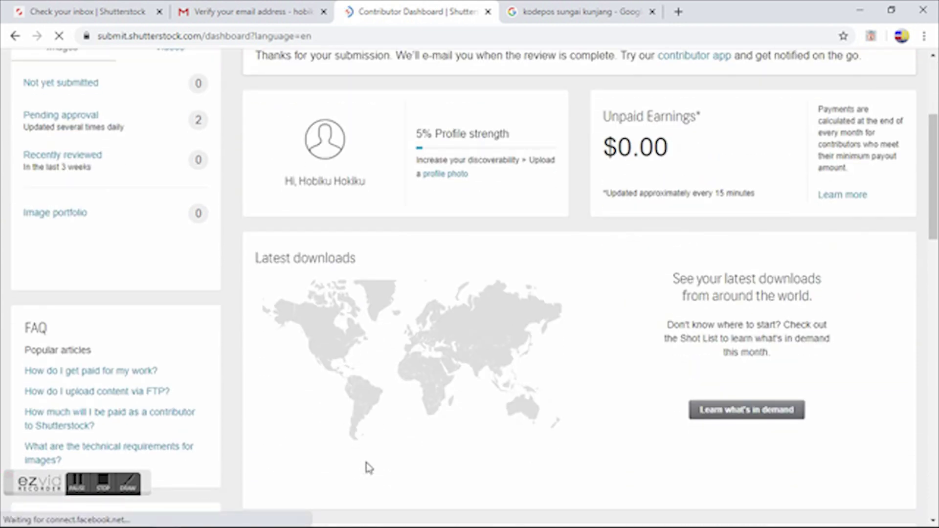
scroll(369, 468, up, 4)
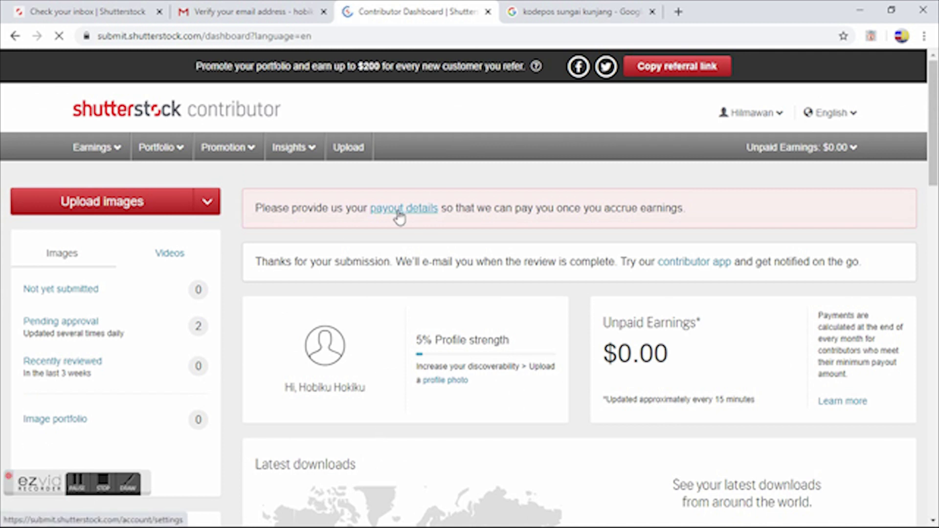
click(400, 215)
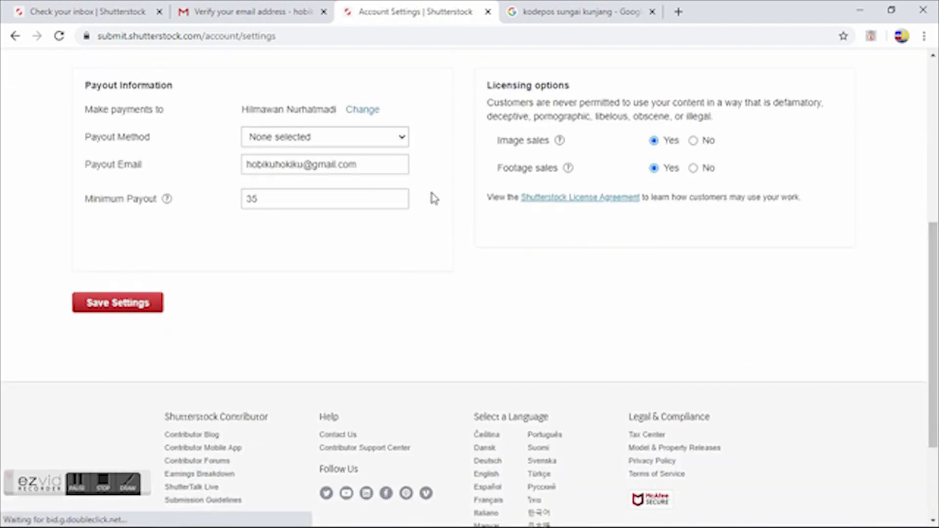
scroll(428, 186, down, 2)
scroll(429, 187, up, 1)
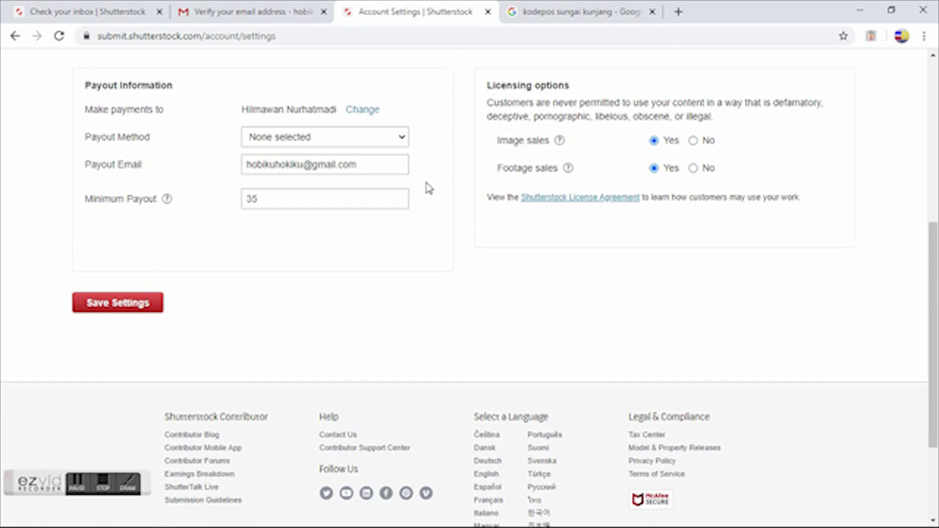
Set the payout method to PayPal and the minimum payout to 43.
click(401, 138)
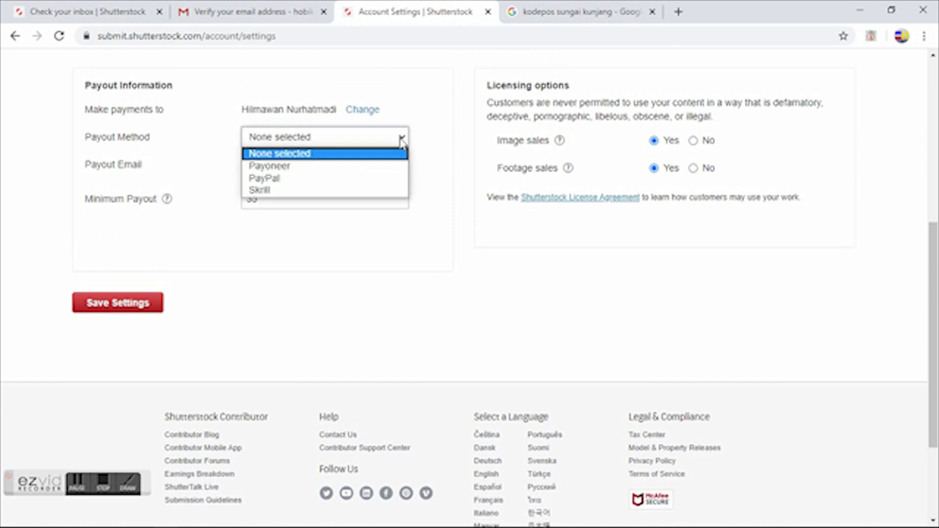
click(345, 179)
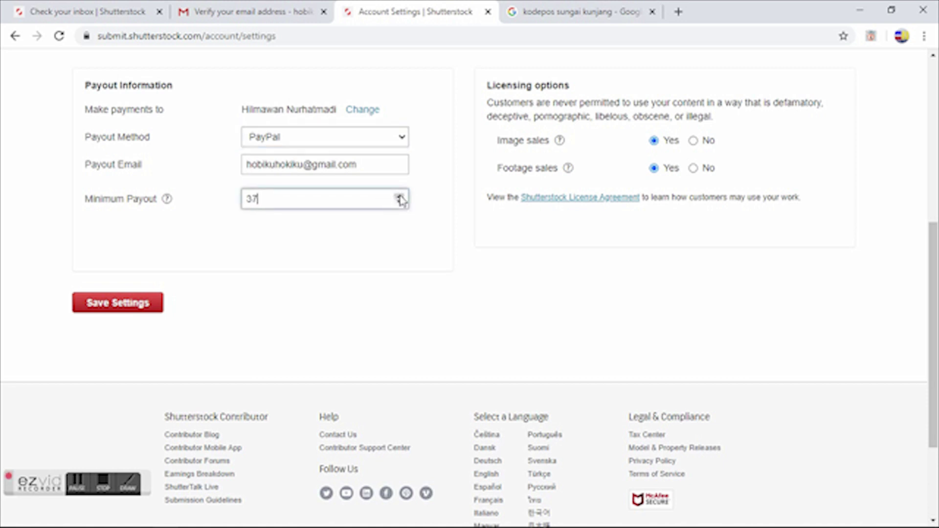
click(399, 202)
click(399, 198)
click(398, 202)
Save the account settings and confirm the change of payout method.
scroll(658, 161, up, 2)
scroll(661, 157, up, 2)
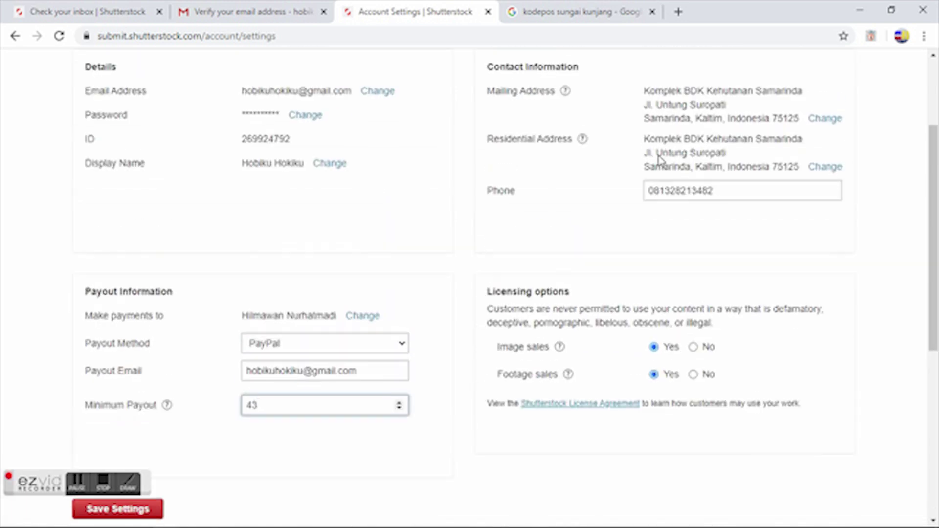
scroll(657, 162, down, 6)
scroll(658, 164, up, 3)
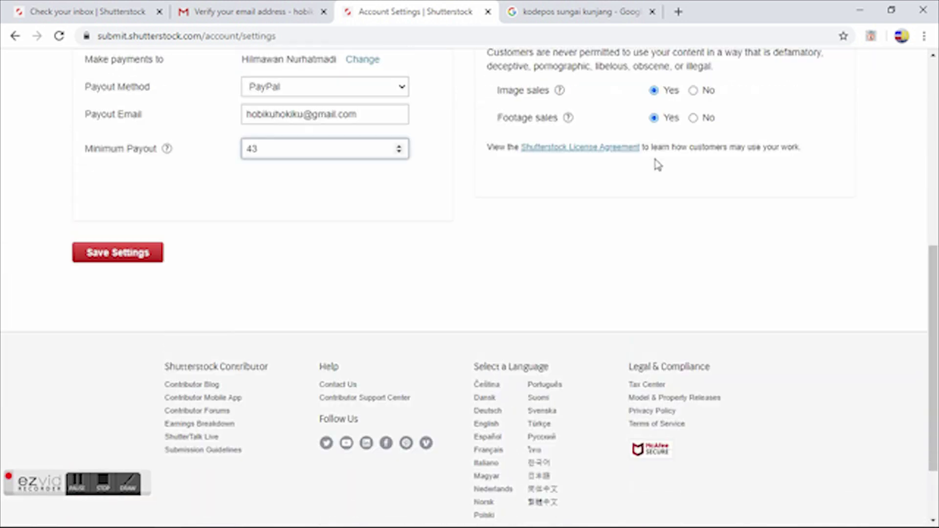
click(655, 163)
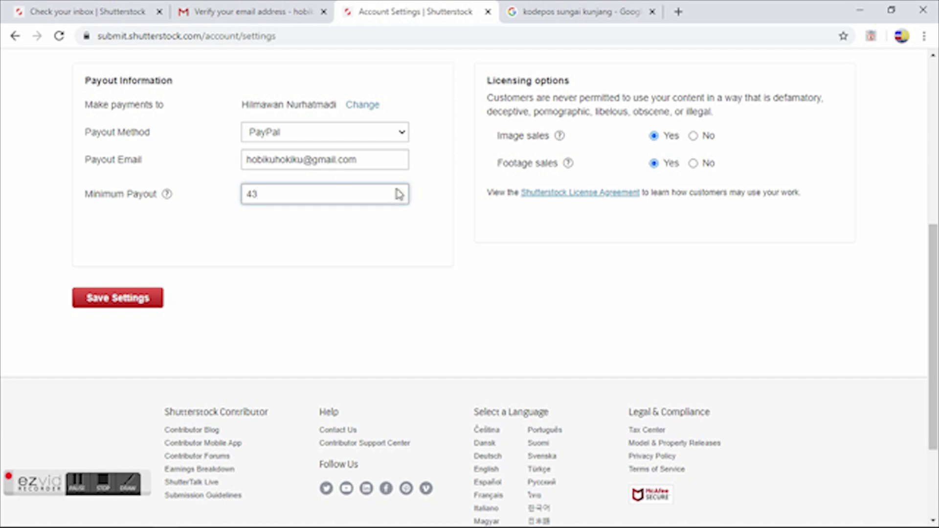
click(132, 302)
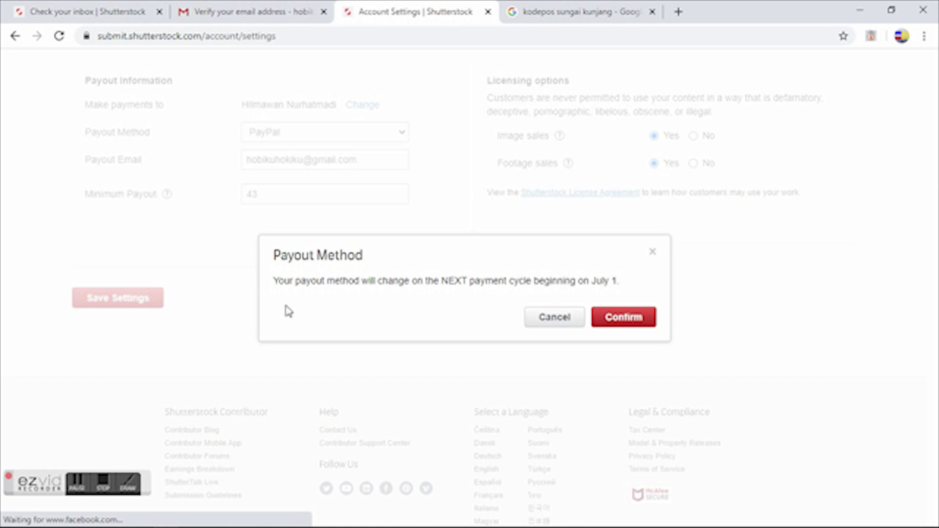
click(614, 324)
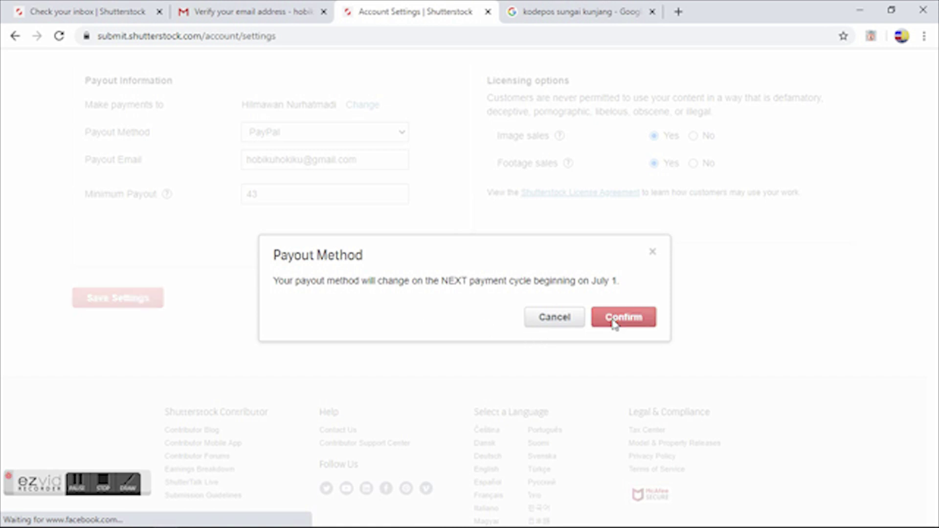
scroll(354, 338, down, 7)
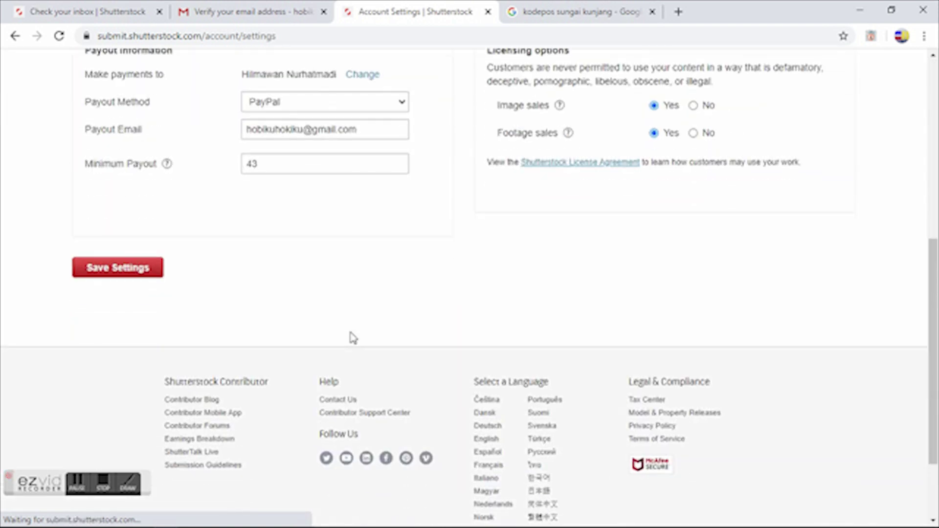
scroll(350, 338, down, 1)
scroll(352, 338, up, 3)
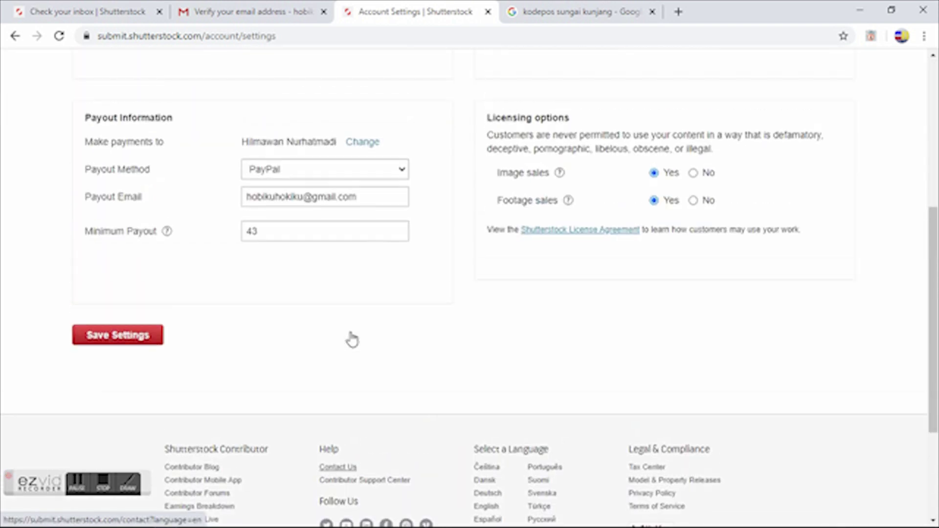